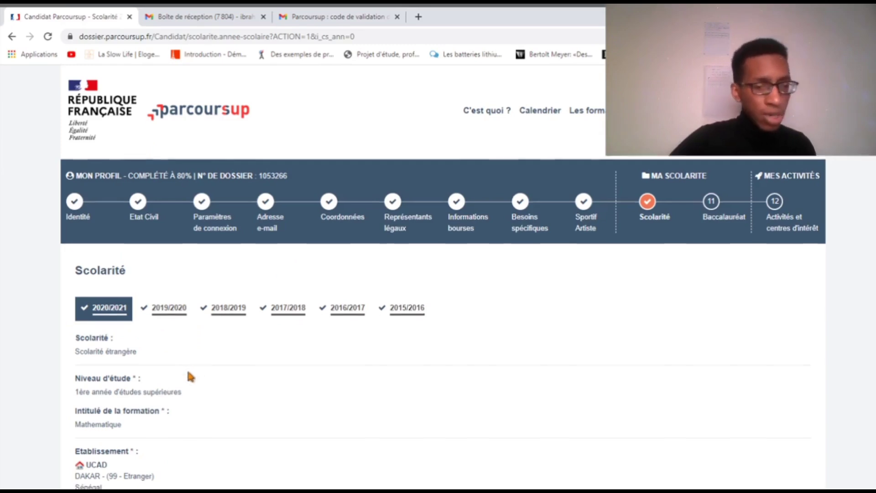
Review the recorded schooling details for the 2020/2021 and 2019/2020 school years
{"action": "scroll", "coordinate": [191, 377], "scroll_direction": "down", "scroll_amount": 1}
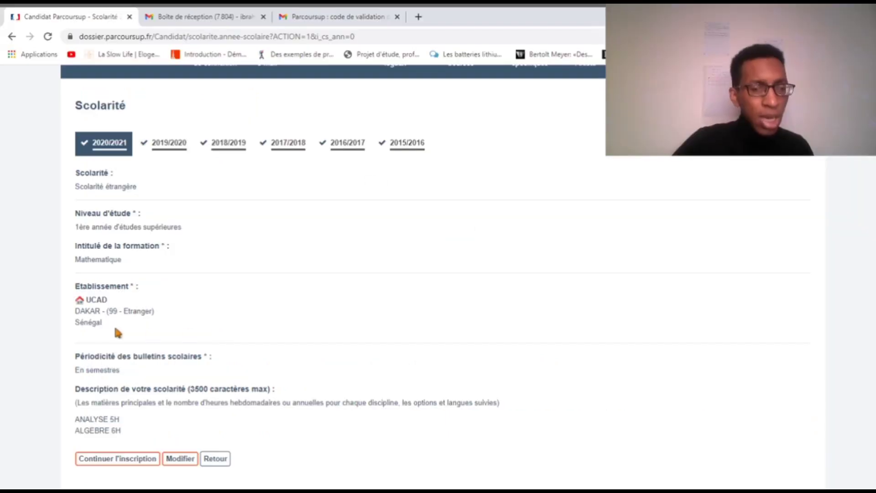
{"action": "scroll", "coordinate": [202, 237], "scroll_direction": "down", "scroll_amount": 1}
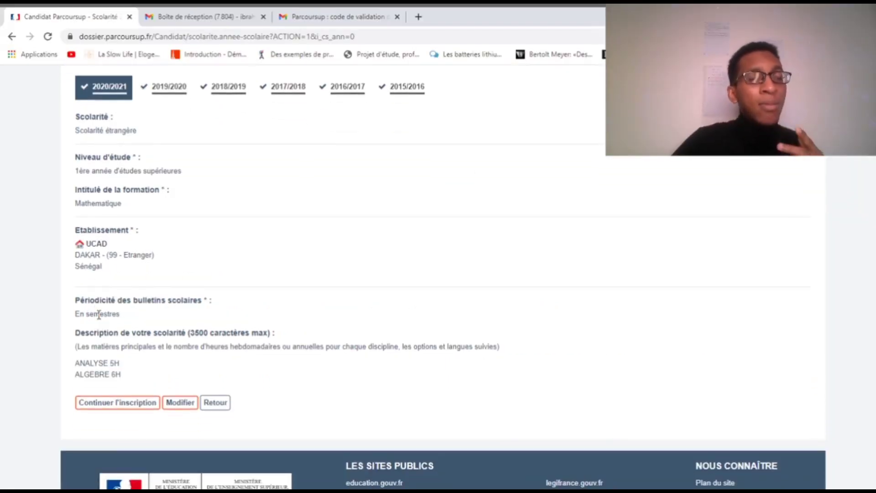
{"action": "scroll", "coordinate": [96, 300], "scroll_direction": "down", "scroll_amount": 1}
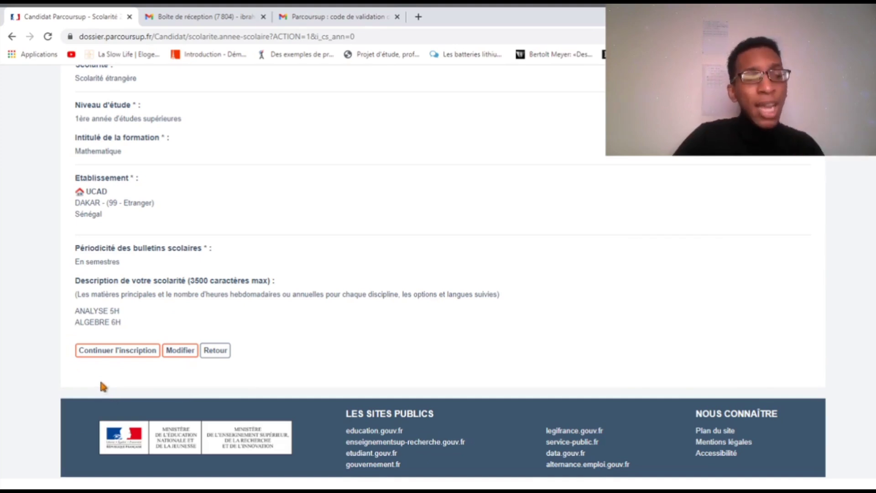
{"action": "scroll", "coordinate": [101, 382], "scroll_direction": "up", "scroll_amount": 1}
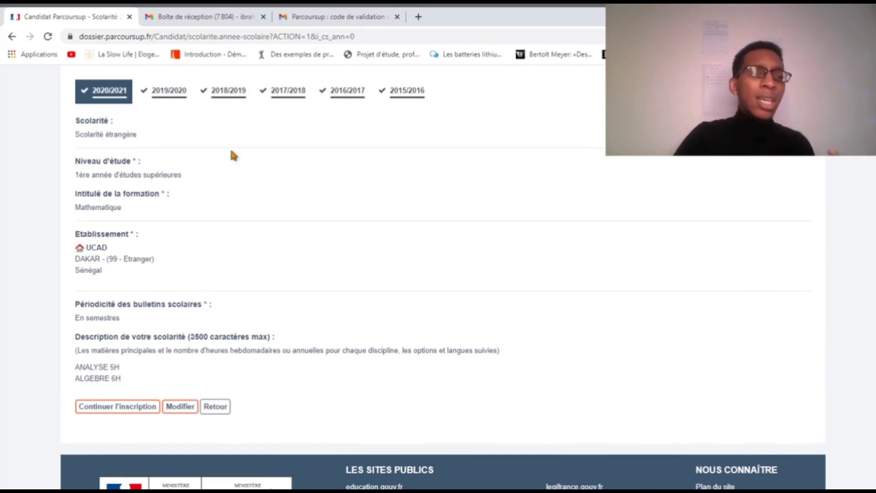
{"action": "left_click", "coordinate": [166, 97]}
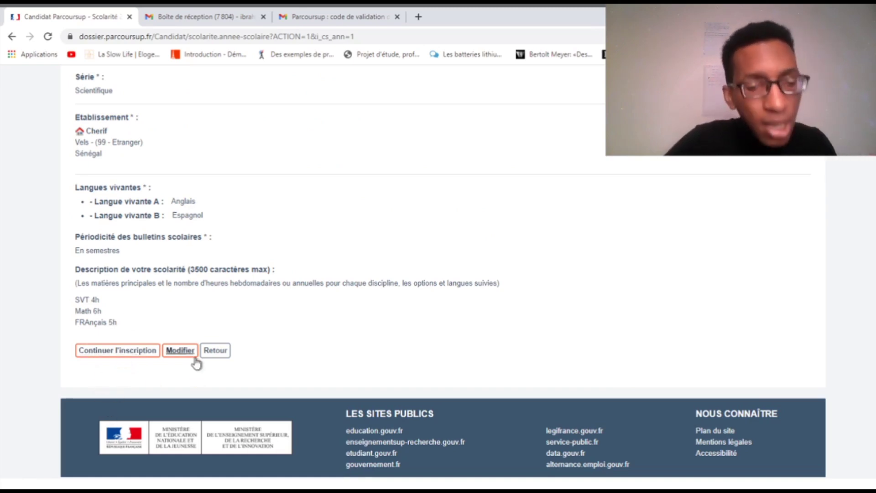
{"action": "scroll", "coordinate": [196, 363], "scroll_direction": "up", "scroll_amount": 5}
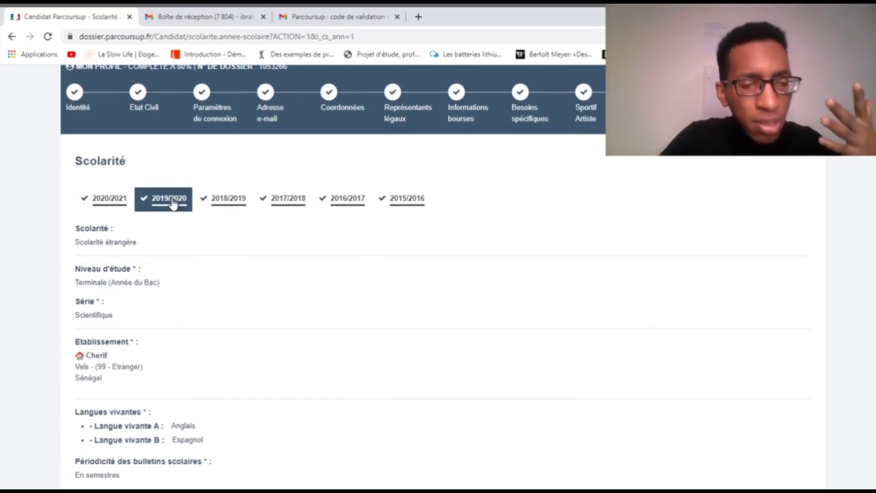
Review the recorded schooling for each school year from 2018/2019 back to 2015/2016
{"action": "left_click", "coordinate": [224, 205]}
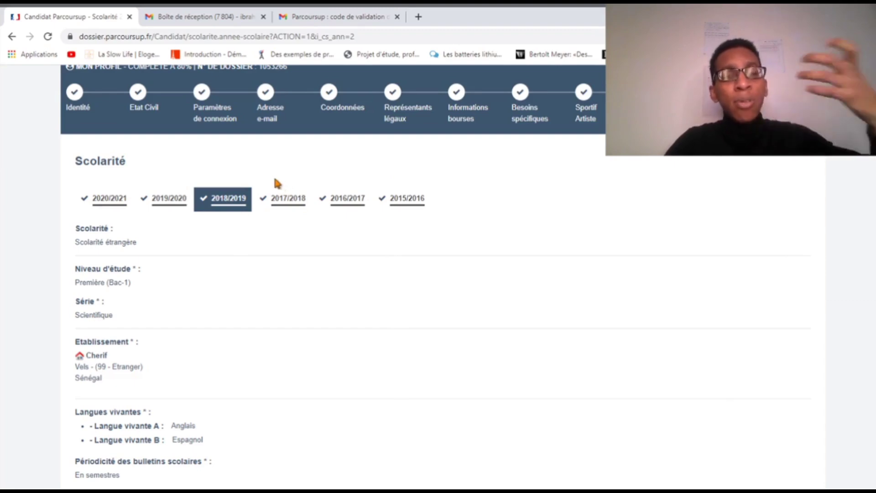
{"action": "scroll", "coordinate": [193, 247], "scroll_direction": "down", "scroll_amount": 5}
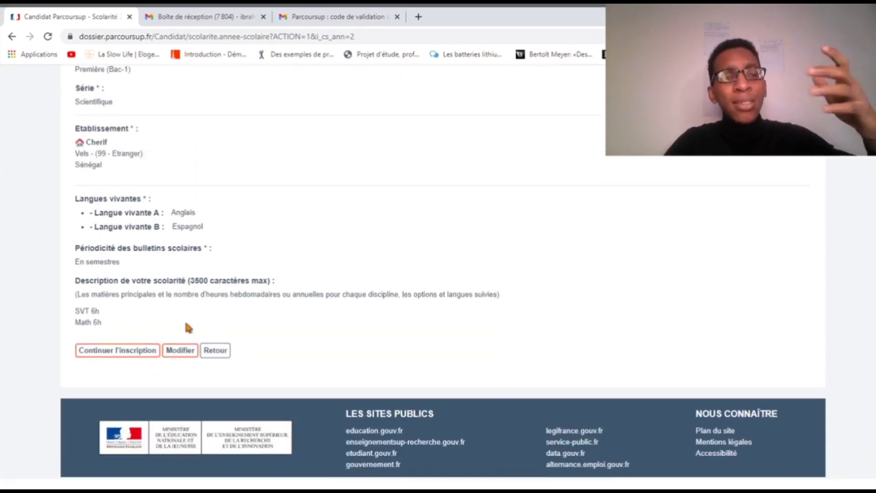
{"action": "scroll", "coordinate": [247, 320], "scroll_direction": "up", "scroll_amount": 4}
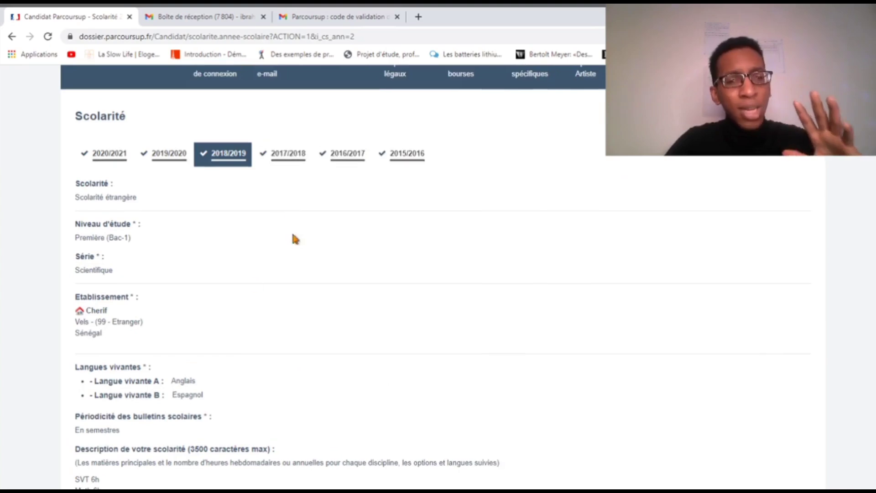
{"action": "left_click", "coordinate": [297, 155]}
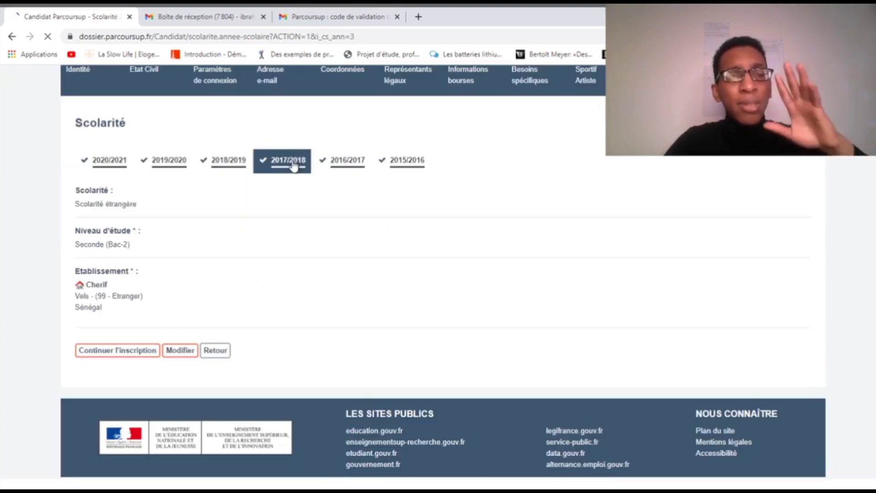
{"action": "left_click", "coordinate": [343, 166]}
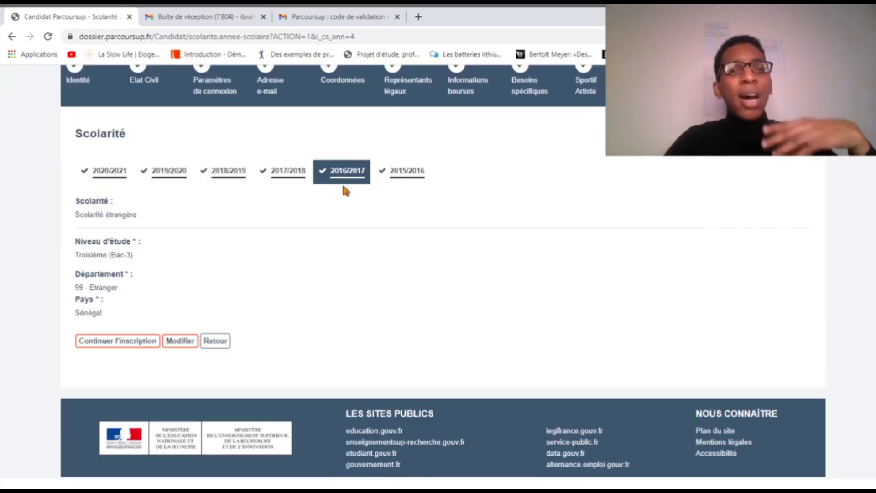
{"action": "left_click", "coordinate": [407, 172]}
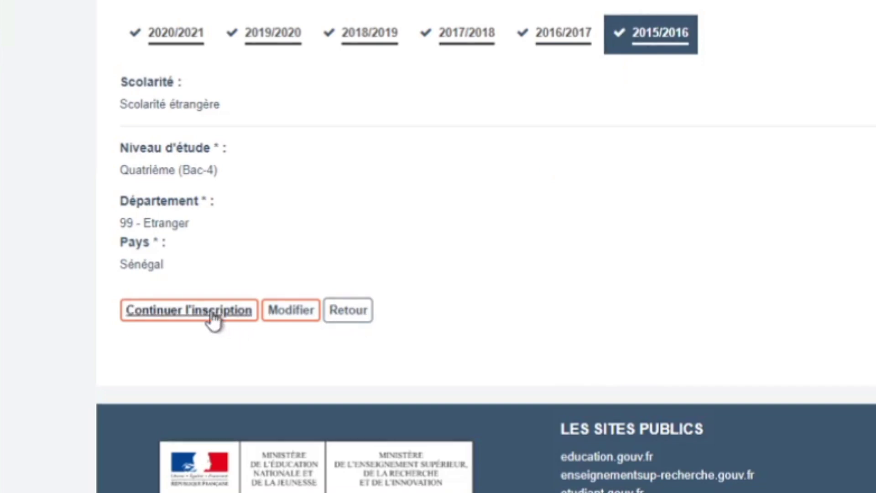
Continue the registration to the Baccalauréat section and look over its form
{"action": "left_click", "coordinate": [129, 340]}
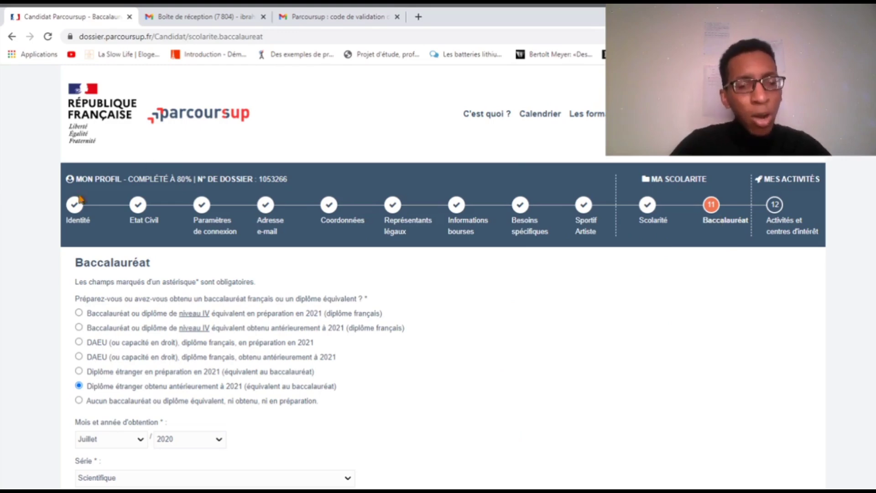
{"action": "scroll", "coordinate": [117, 231], "scroll_direction": "down", "scroll_amount": 5}
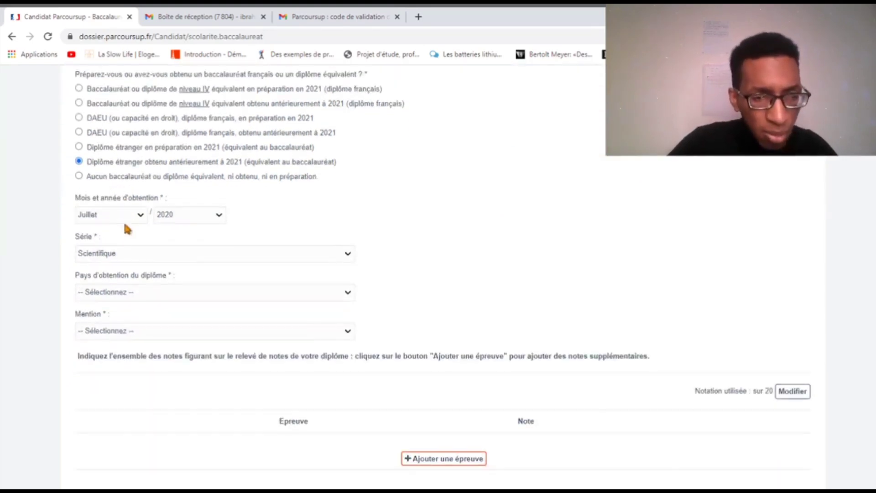
{"action": "scroll", "coordinate": [126, 226], "scroll_direction": "up", "scroll_amount": 1}
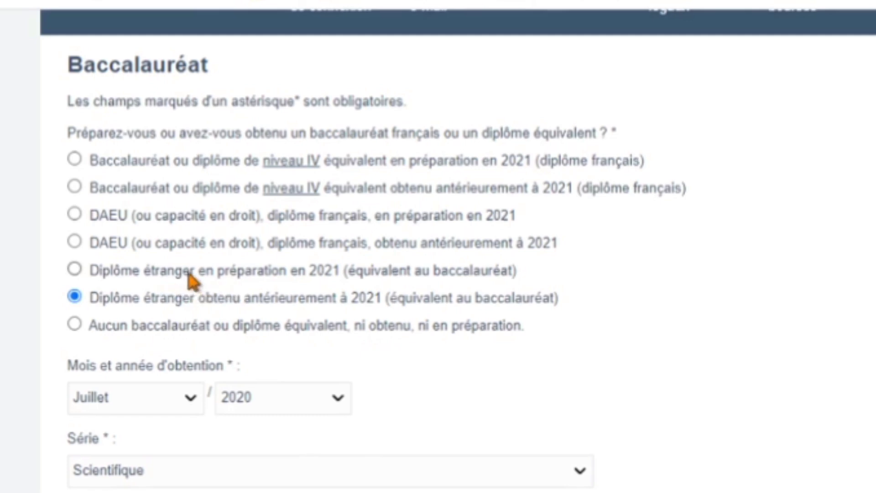
Try declaring the diploma as "Diplôme étranger en préparation en 2021 (équivalent au baccalauréat)"
{"action": "left_click", "coordinate": [76, 272]}
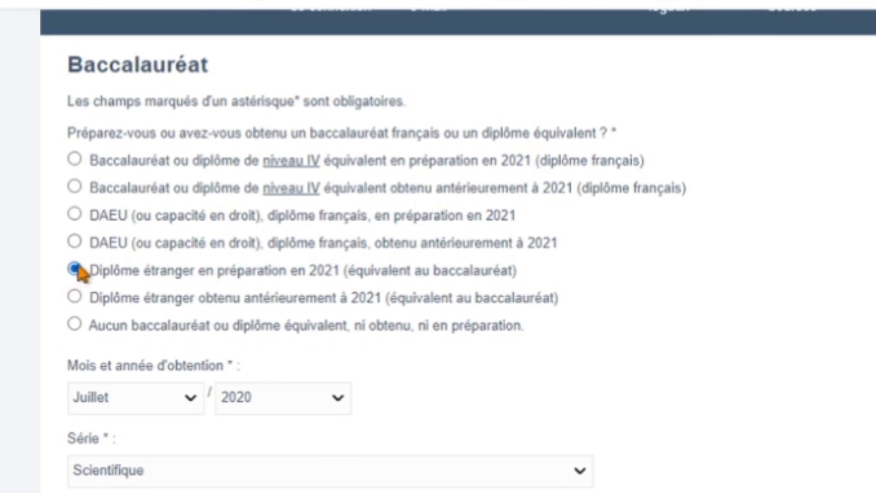
{"action": "scroll", "coordinate": [78, 273], "scroll_direction": "up", "scroll_amount": 5}
{"action": "scroll", "coordinate": [154, 325], "scroll_direction": "down", "scroll_amount": 5}
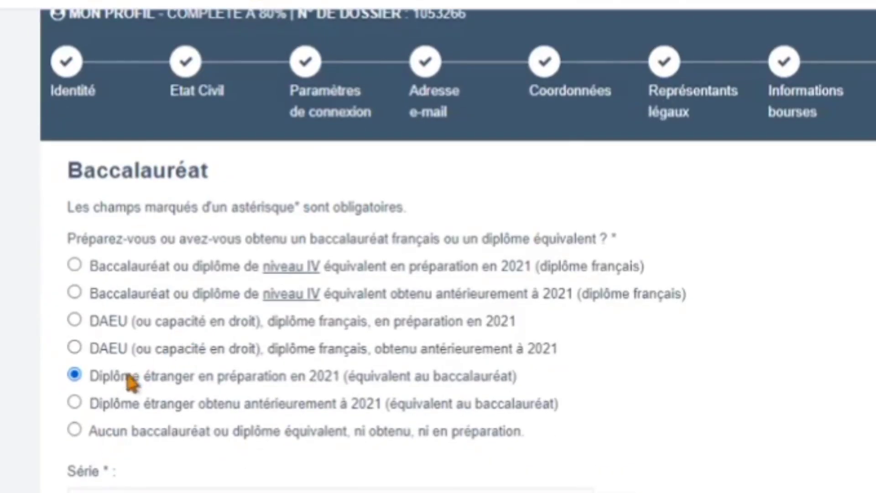
Declare the diploma as "Diplôme étranger obtenu antérieurement à 2021" and set its month and year of award to Juillet 2016
{"action": "left_click", "coordinate": [74, 402]}
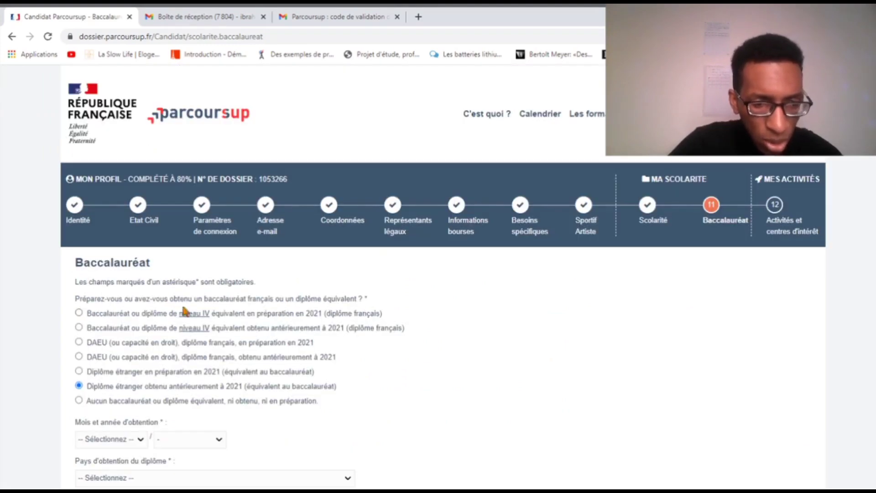
{"action": "scroll", "coordinate": [202, 319], "scroll_direction": "down", "scroll_amount": 3}
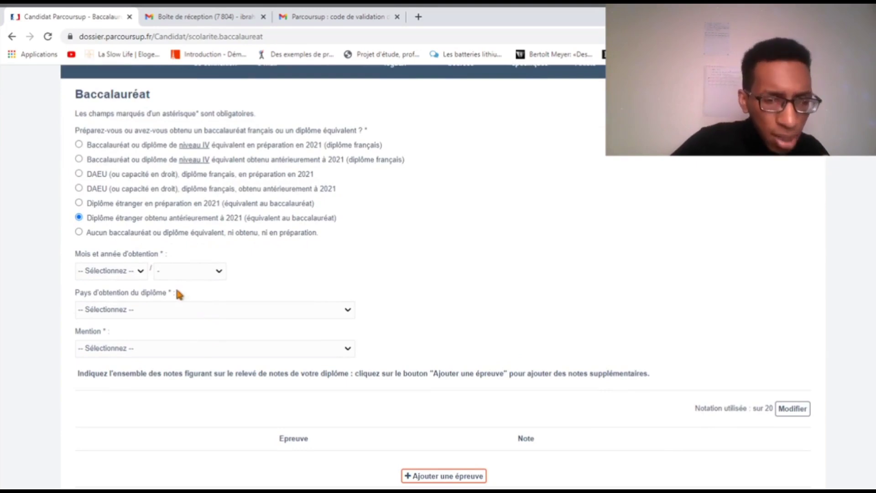
{"action": "scroll", "coordinate": [176, 294], "scroll_direction": "down", "scroll_amount": 1}
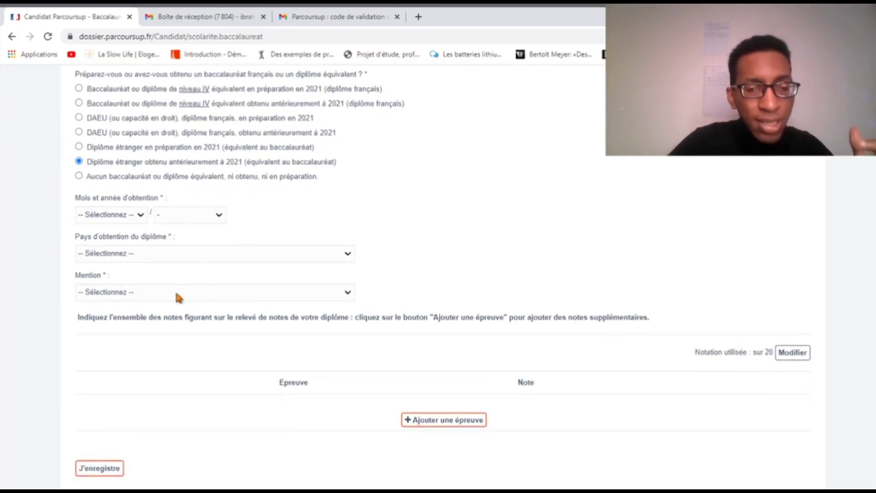
{"action": "scroll", "coordinate": [178, 295], "scroll_direction": "down", "scroll_amount": 2}
{"action": "scroll", "coordinate": [179, 297], "scroll_direction": "up", "scroll_amount": 2}
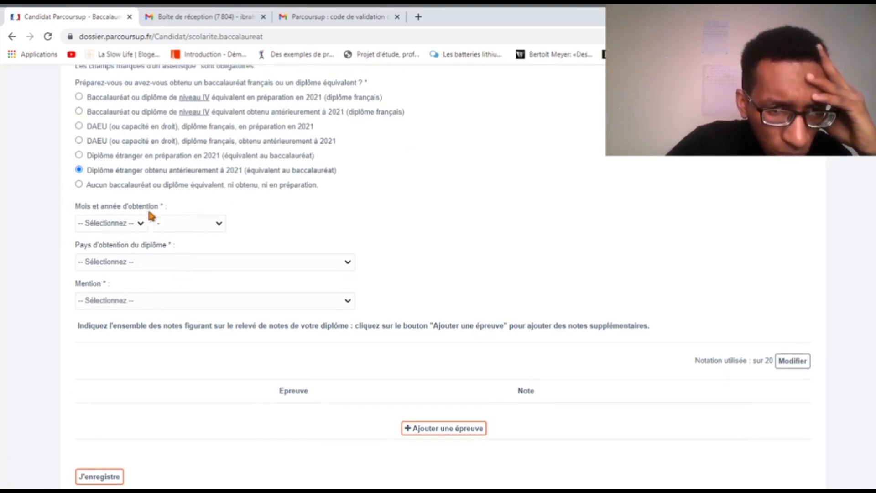
{"action": "left_click", "coordinate": [141, 229]}
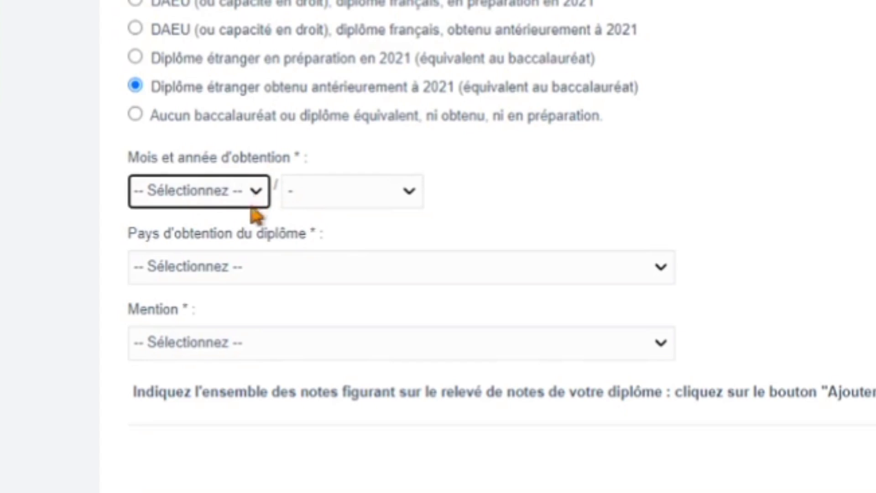
{"action": "left_click", "coordinate": [202, 330]}
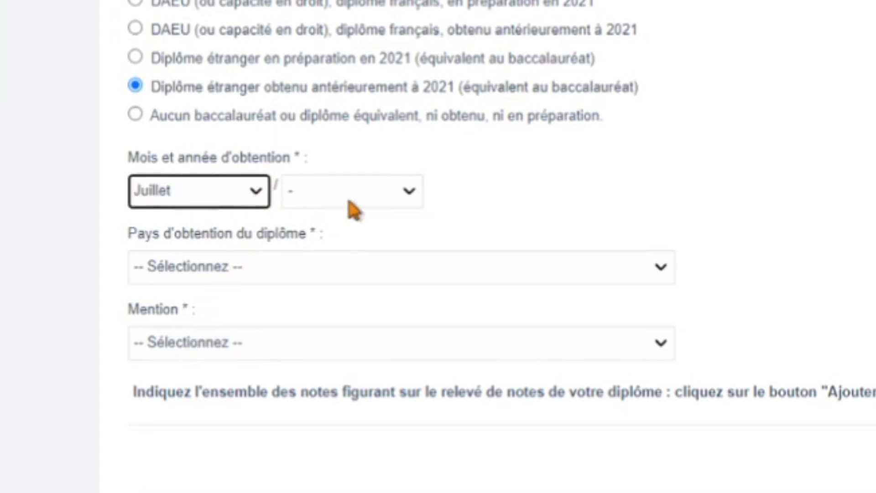
{"action": "left_click", "coordinate": [369, 197]}
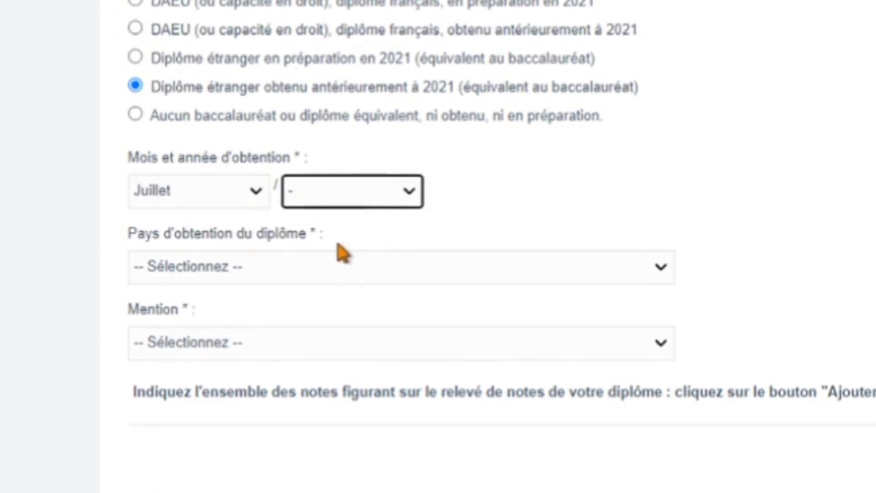
{"action": "left_click", "coordinate": [336, 321]}
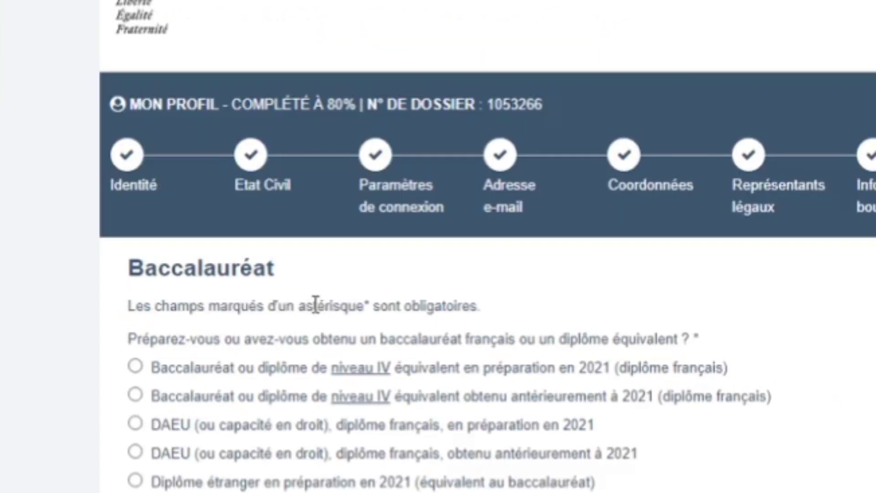
Set the diploma's Série to Scientifique
{"action": "scroll", "coordinate": [287, 279], "scroll_direction": "down", "scroll_amount": 5}
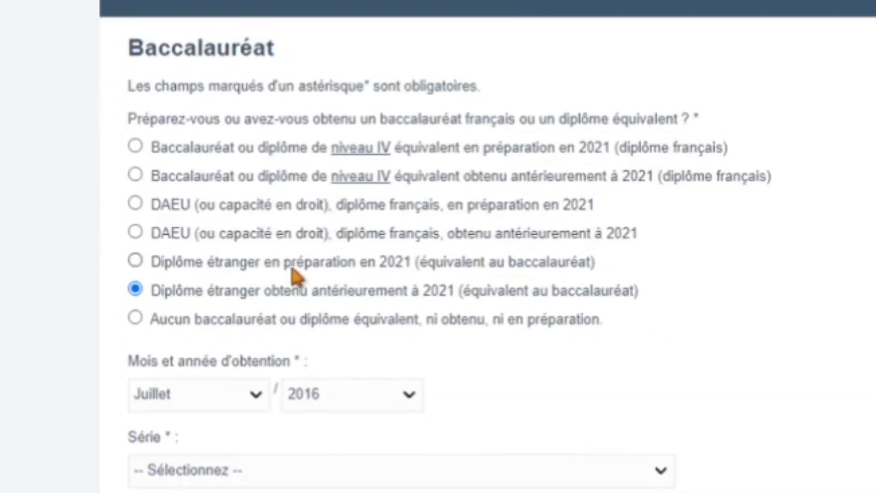
{"action": "scroll", "coordinate": [320, 276], "scroll_direction": "down", "scroll_amount": 7}
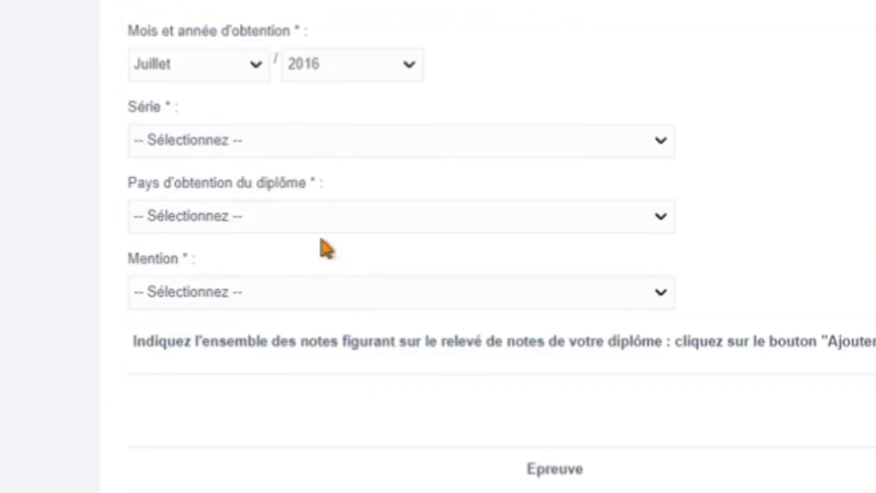
{"action": "left_click", "coordinate": [270, 154]}
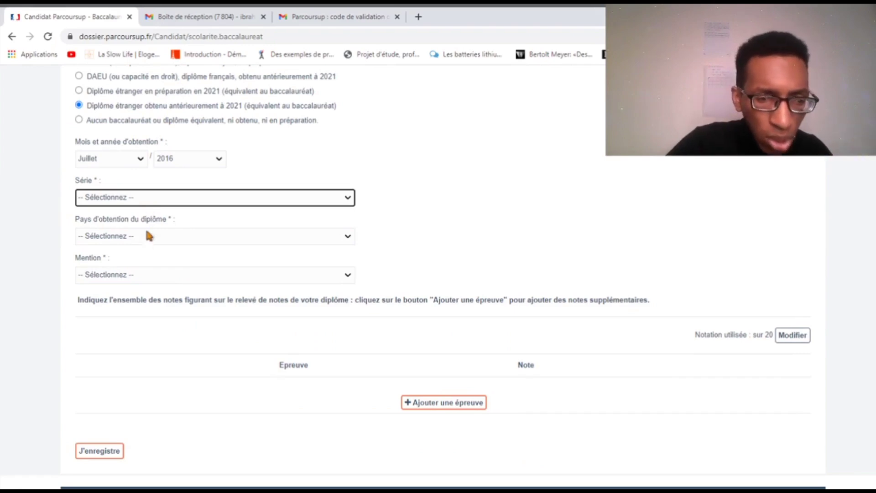
{"action": "key", "text": "s"}
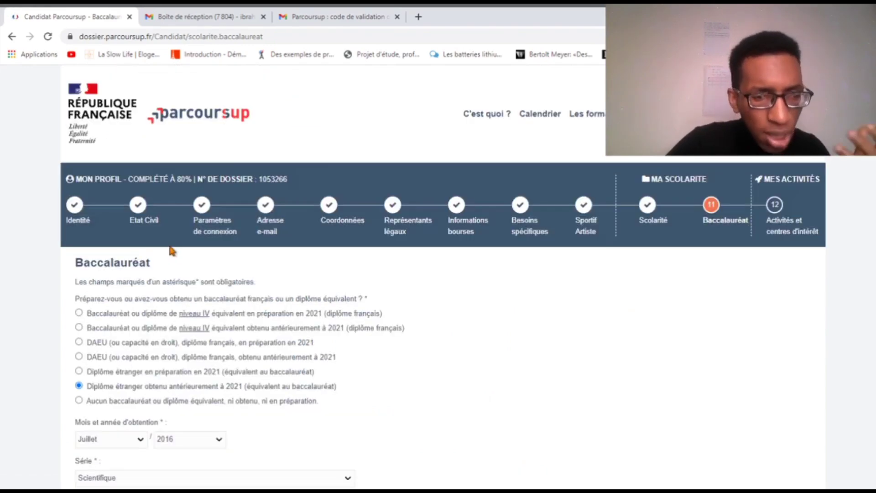
Set the country where the diploma was obtained to Sénégal
{"action": "scroll", "coordinate": [195, 283], "scroll_direction": "down", "scroll_amount": 3}
{"action": "scroll", "coordinate": [195, 285], "scroll_direction": "down", "scroll_amount": 3}
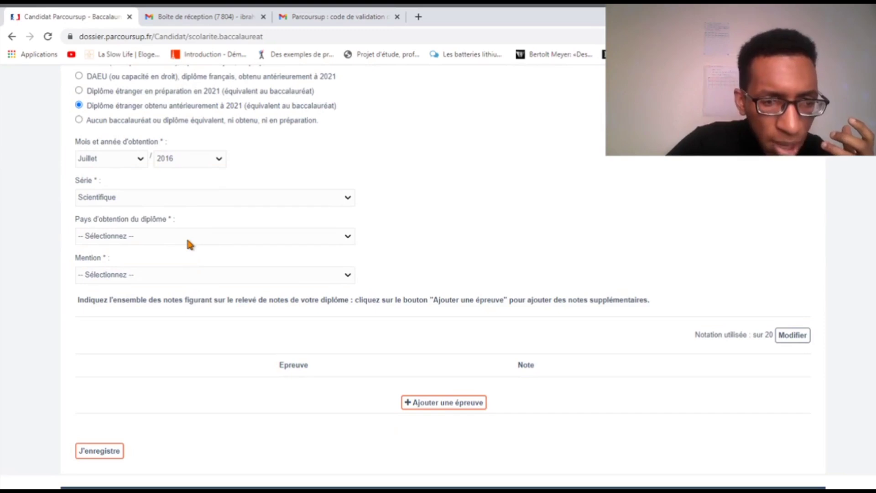
{"action": "left_click", "coordinate": [190, 243]}
{"action": "key", "text": "s"}
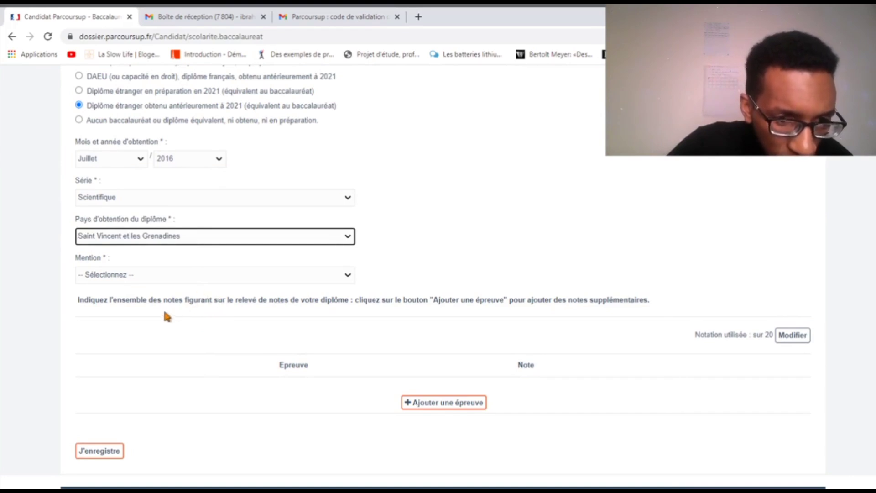
{"action": "key", "text": "s"}
{"action": "key", "text": "e"}
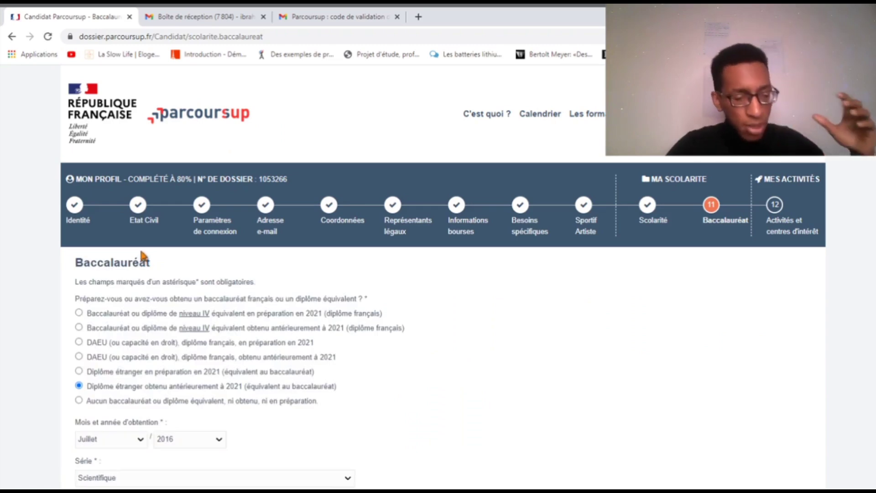
Choose the Mention awarded with the diploma
{"action": "scroll", "coordinate": [132, 268], "scroll_direction": "down", "scroll_amount": 5}
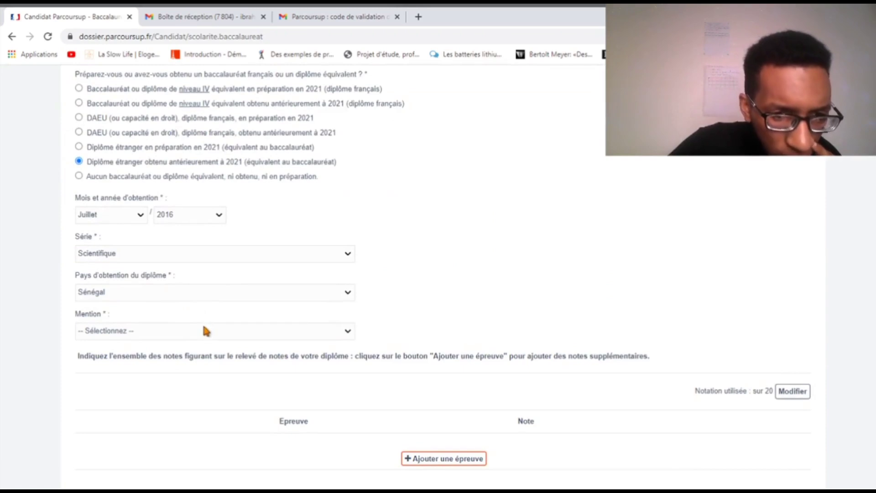
{"action": "key", "text": "Tab"}
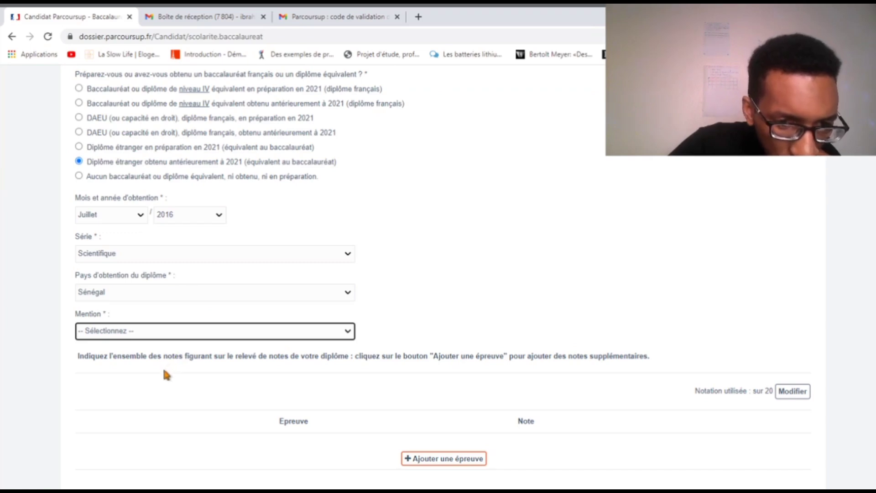
{"action": "key", "text": "Down"}
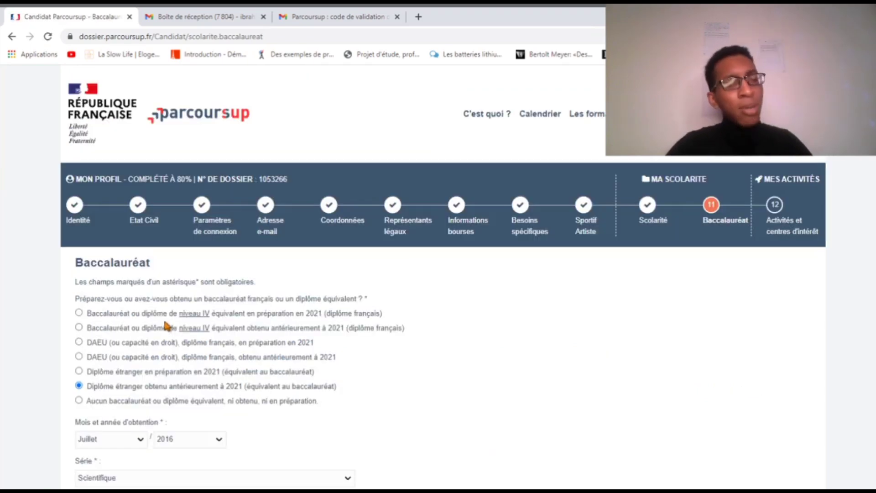
Examine the exam results table, checking its Epreuve and Note fields and the grading scale
{"action": "scroll", "coordinate": [173, 331], "scroll_direction": "down", "scroll_amount": 4}
{"action": "scroll", "coordinate": [164, 331], "scroll_direction": "down", "scroll_amount": 6}
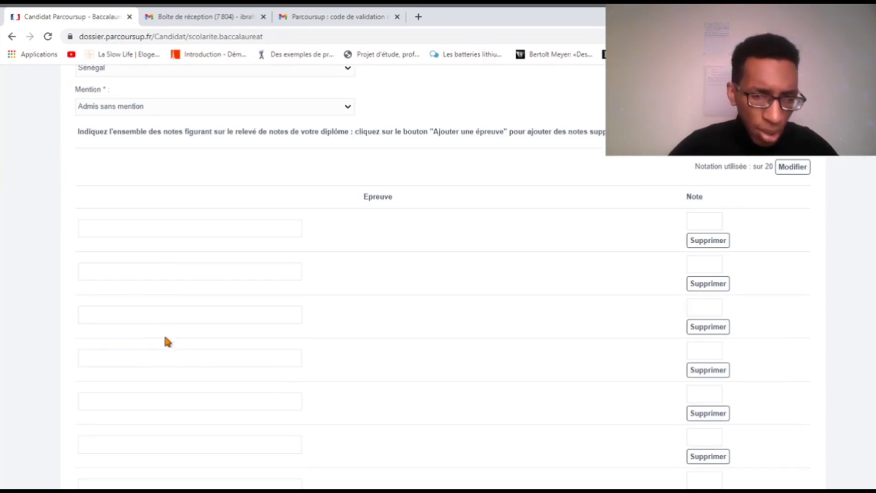
{"action": "scroll", "coordinate": [173, 320], "scroll_direction": "up", "scroll_amount": 2}
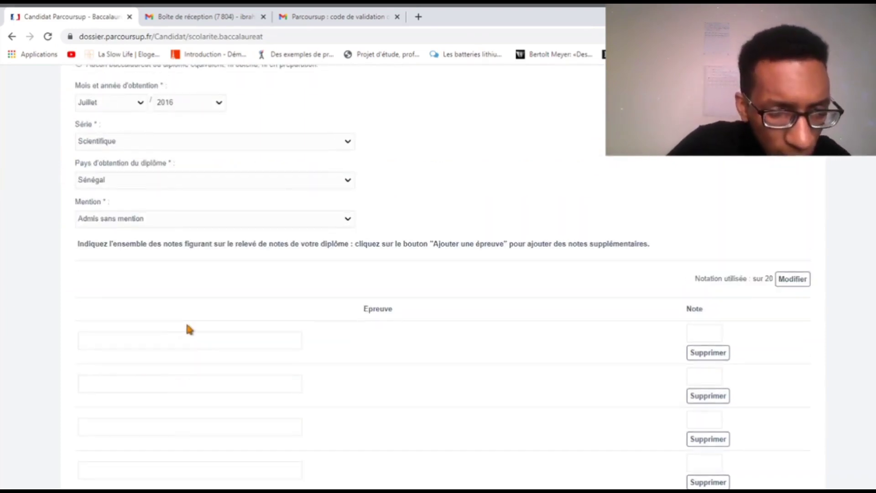
{"action": "scroll", "coordinate": [178, 312], "scroll_direction": "down", "scroll_amount": 1}
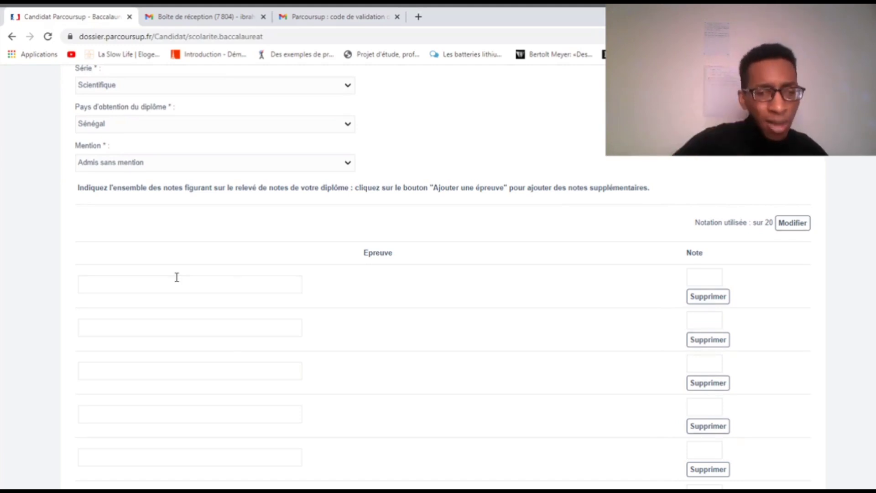
{"action": "scroll", "coordinate": [267, 268], "scroll_direction": "down", "scroll_amount": 1}
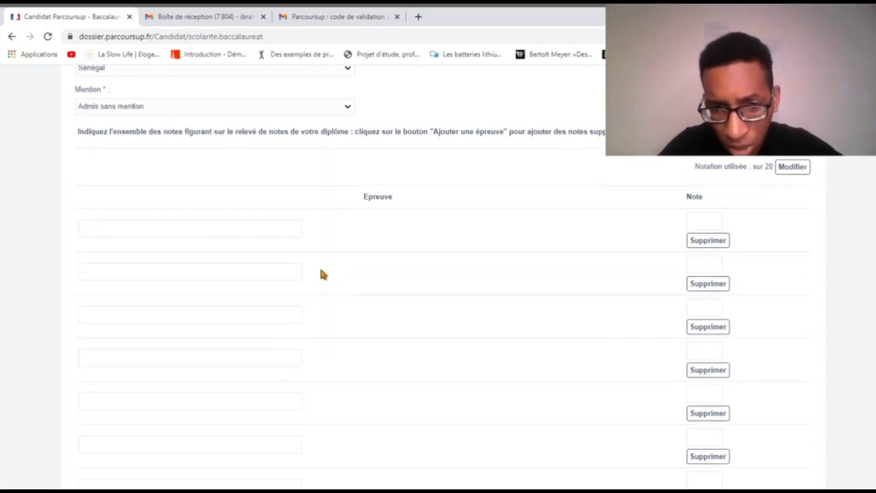
{"action": "left_click", "coordinate": [158, 228]}
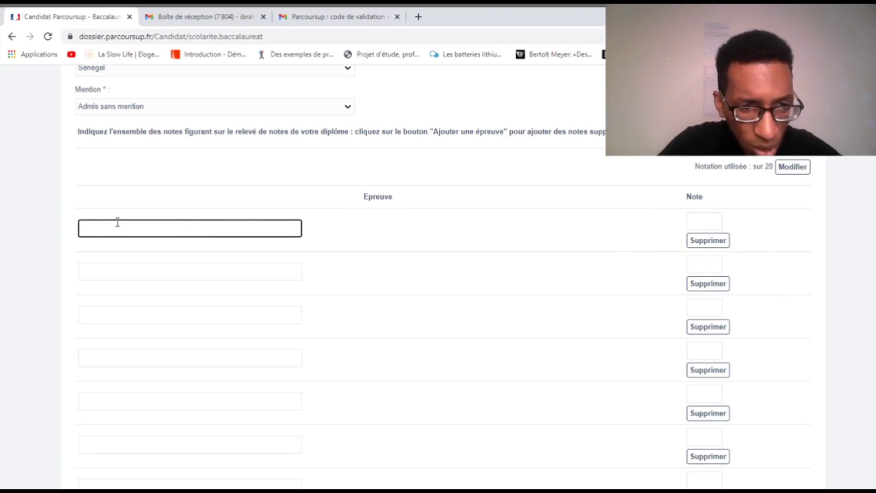
{"action": "left_click", "coordinate": [109, 270]}
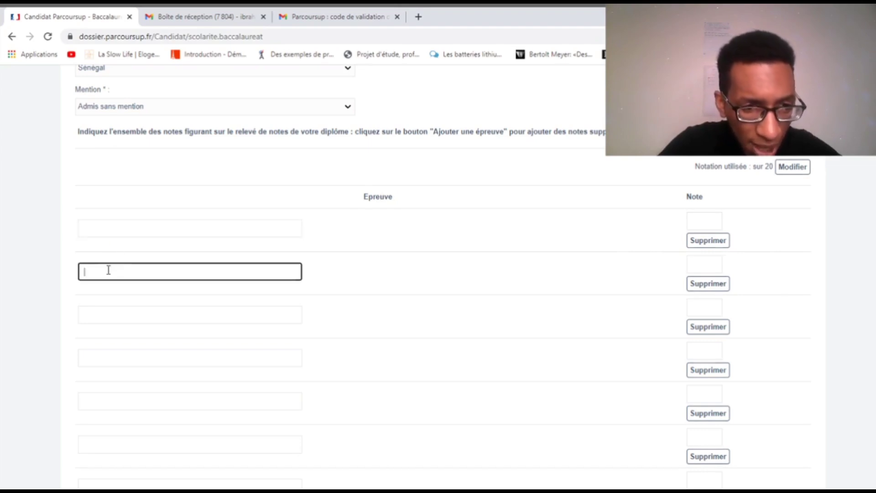
{"action": "left_click", "coordinate": [111, 319]}
{"action": "left_click", "coordinate": [111, 358]}
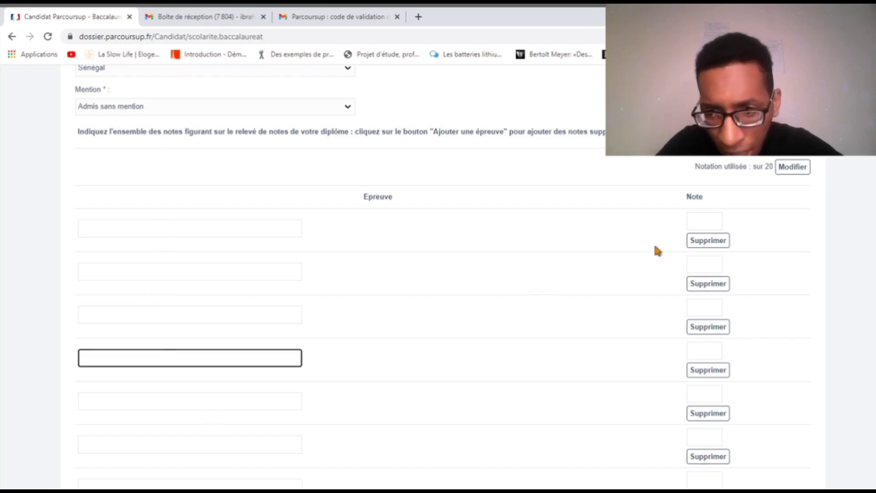
{"action": "left_click", "coordinate": [705, 244]}
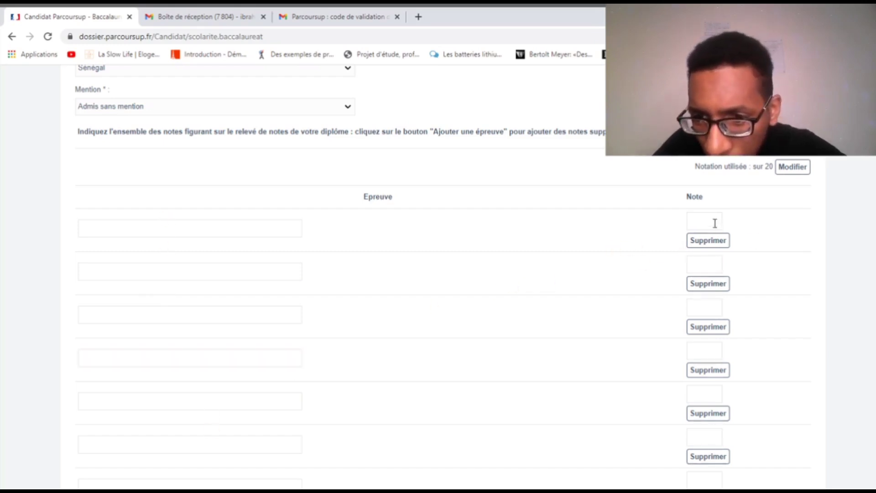
{"action": "left_click", "coordinate": [715, 223]}
{"action": "left_click", "coordinate": [707, 263]}
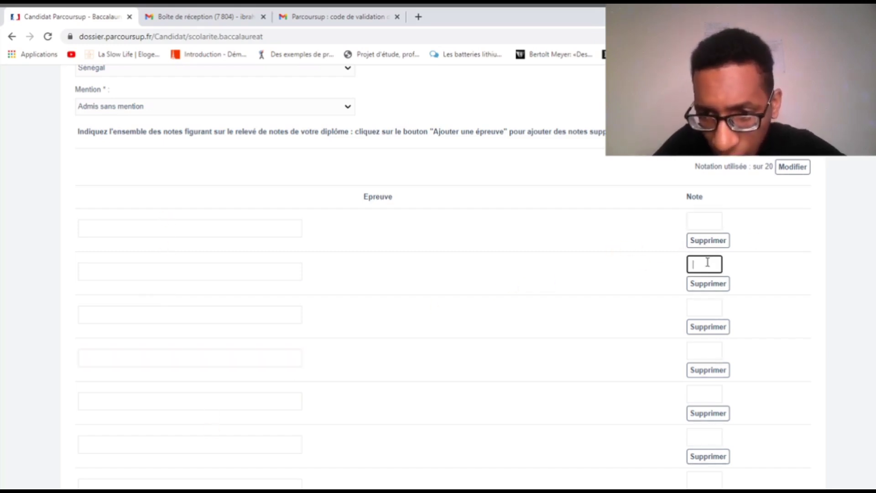
{"action": "left_click", "coordinate": [708, 305]}
{"action": "left_click", "coordinate": [700, 353]}
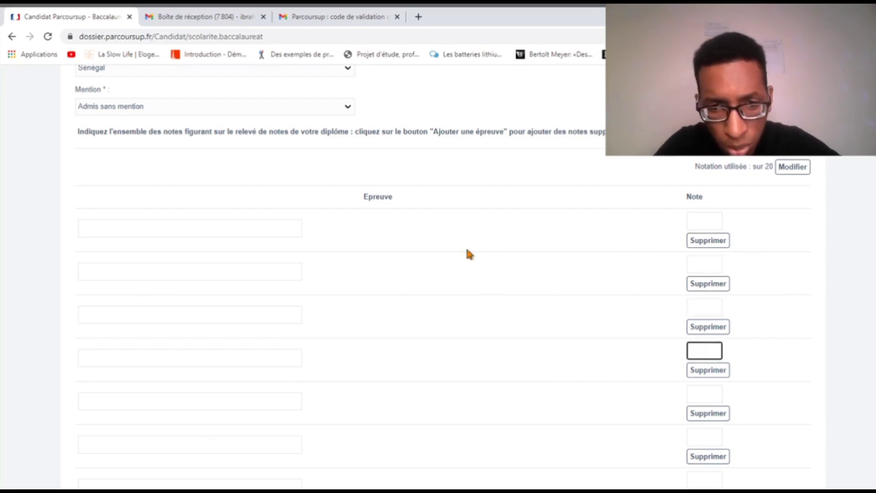
Enter the first two exam results as svt with a grade of 20 and math with a grade of 15
{"action": "left_click", "coordinate": [201, 231]}
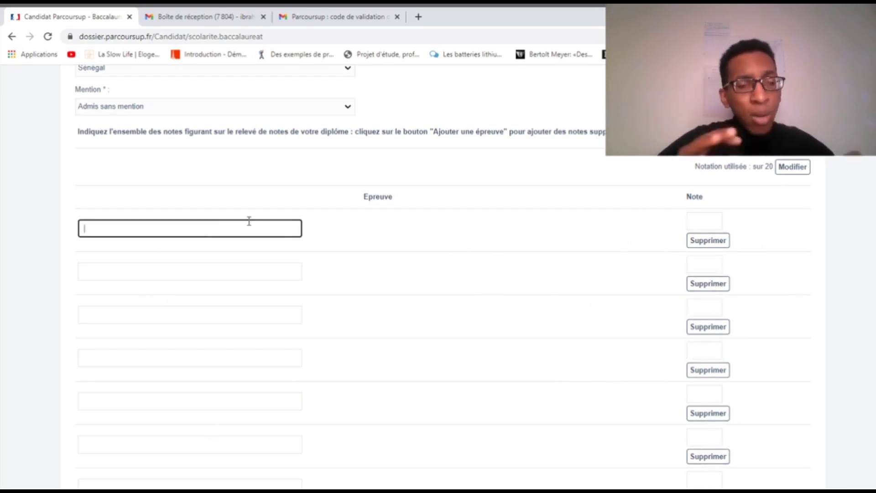
{"action": "type", "text": "svt"}
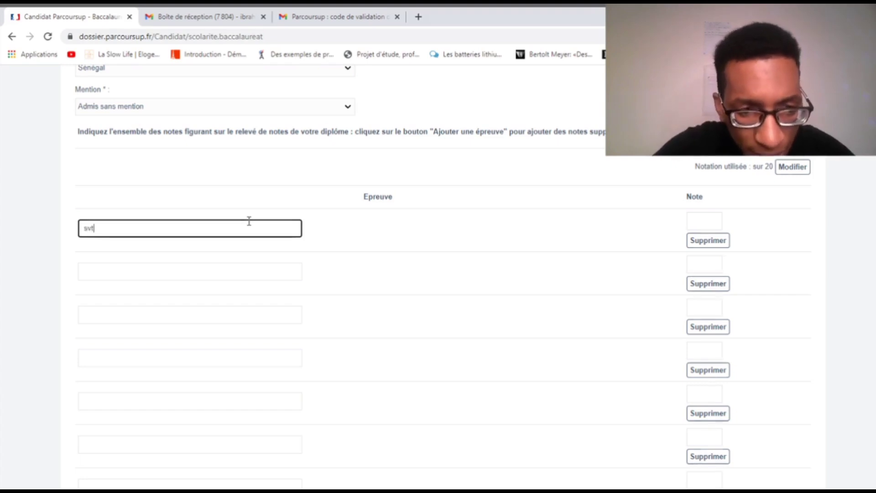
{"action": "left_click", "coordinate": [714, 218]}
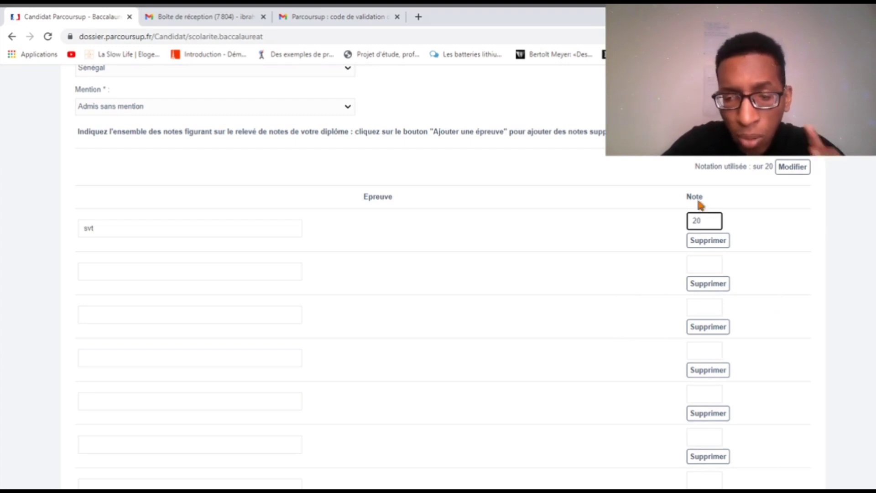
{"action": "left_click", "coordinate": [97, 273]}
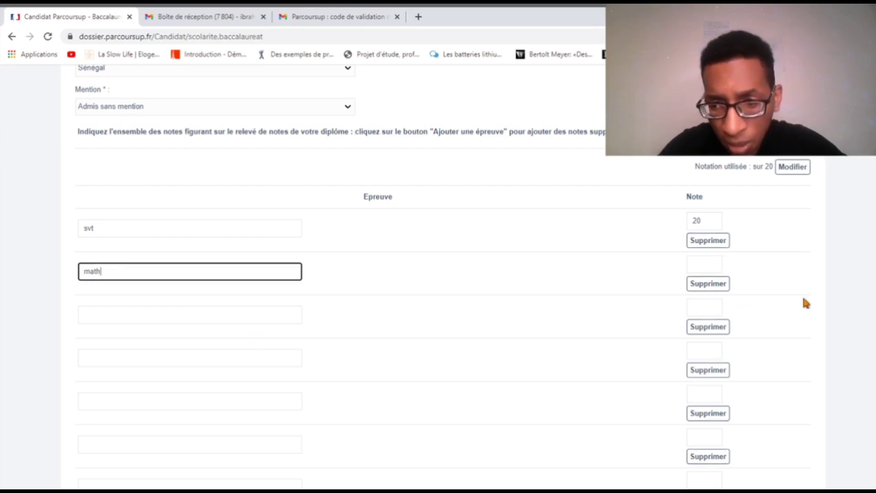
{"action": "left_click", "coordinate": [712, 266]}
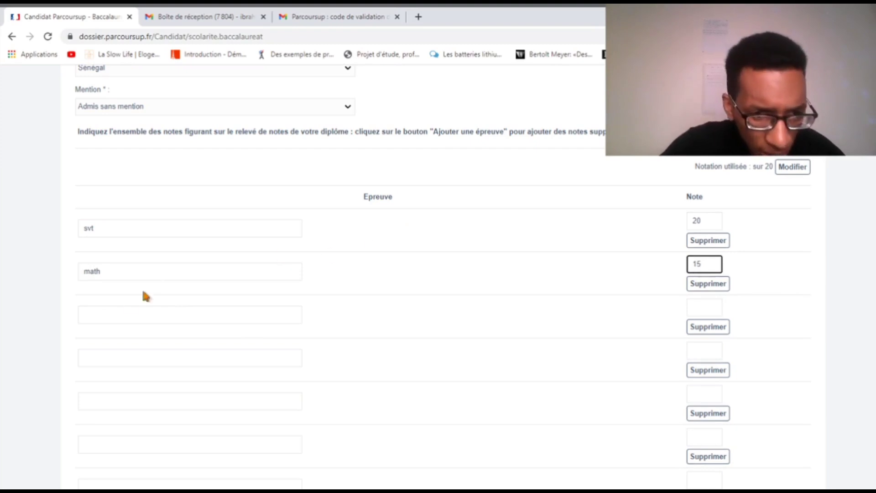
Add histoire as the third exam with a grade of 12
{"action": "left_click", "coordinate": [101, 308]}
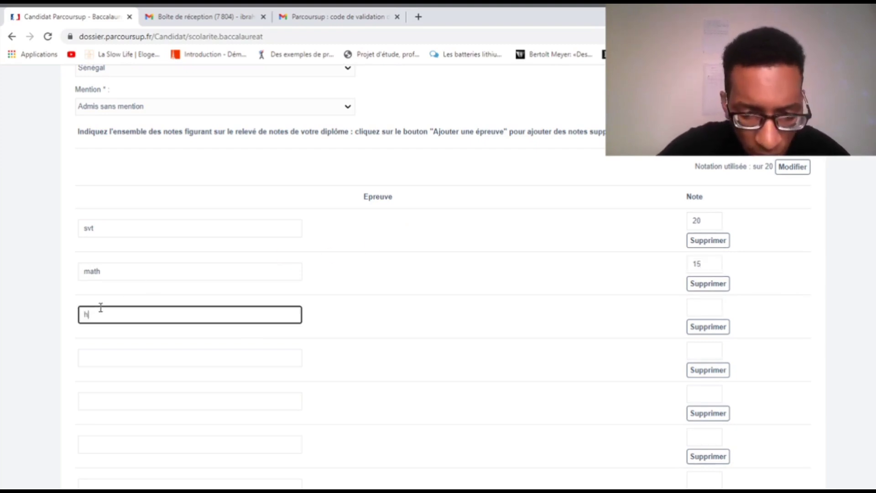
{"action": "type", "text": "histoire"}
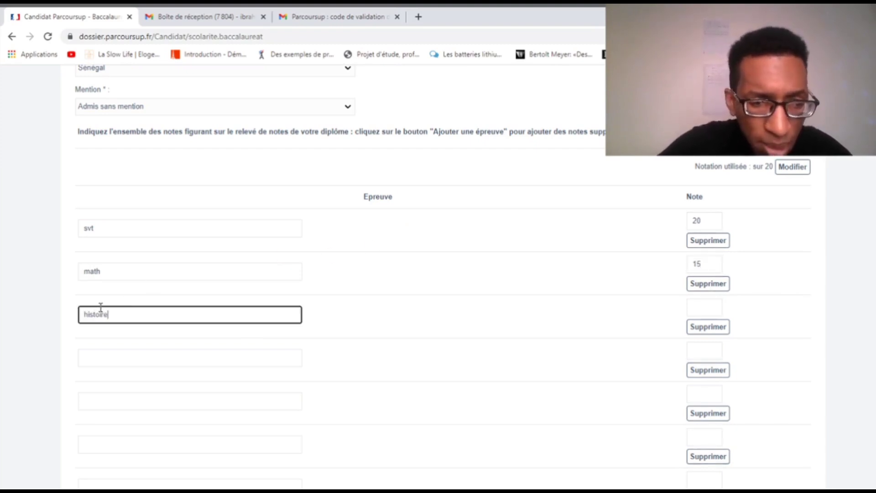
{"action": "left_click", "coordinate": [694, 311]}
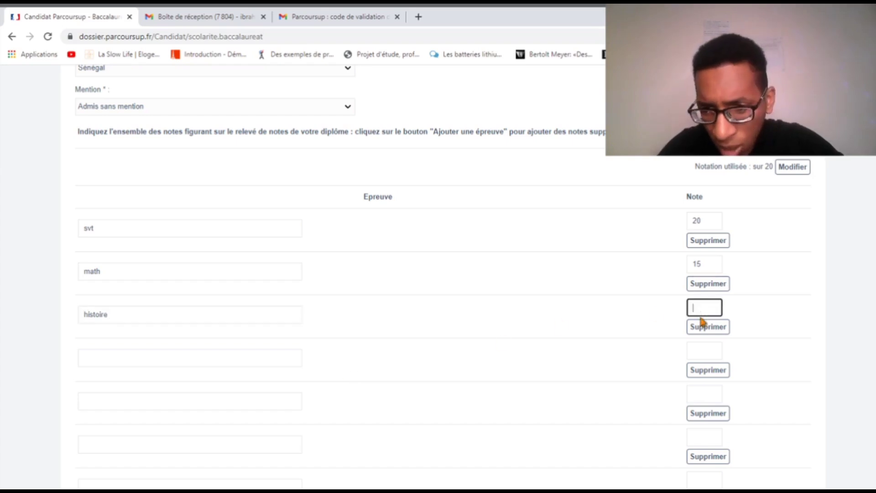
{"action": "type", "text": "12"}
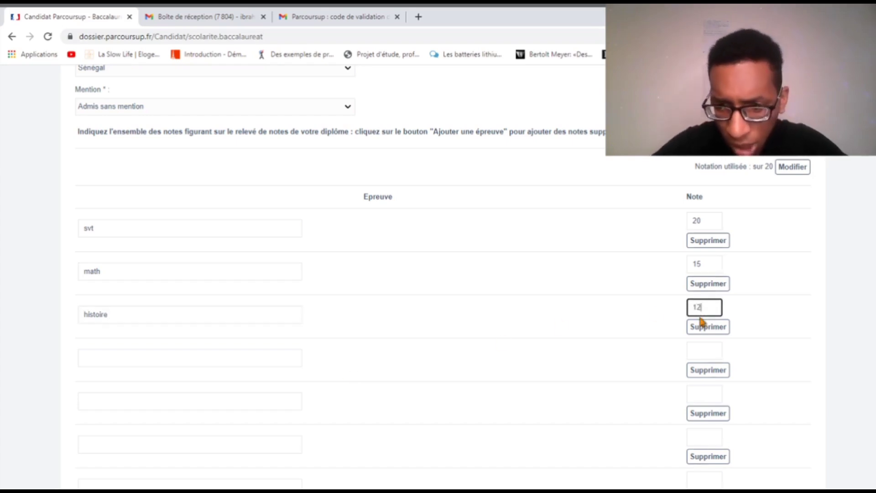
{"action": "left_click", "coordinate": [847, 348]}
Delete all the unused empty exam rows below histoire
{"action": "scroll", "coordinate": [825, 362], "scroll_direction": "down", "scroll_amount": 5}
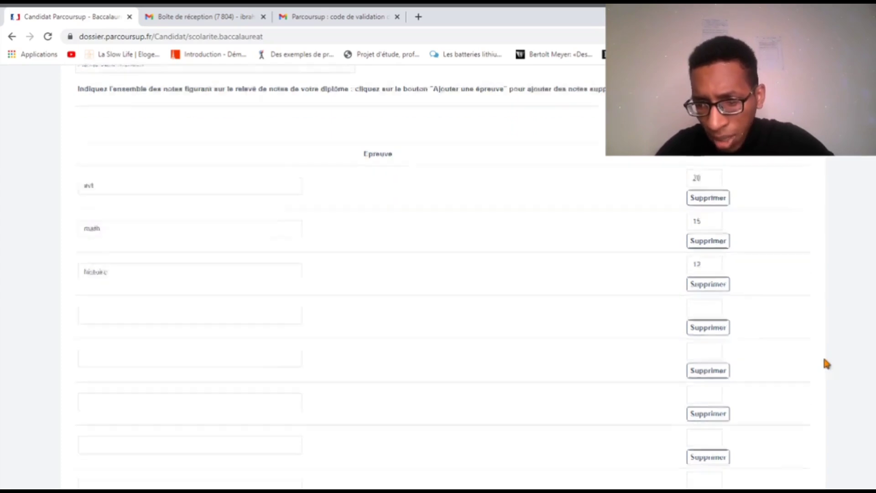
{"action": "scroll", "coordinate": [793, 364], "scroll_direction": "down", "scroll_amount": 2}
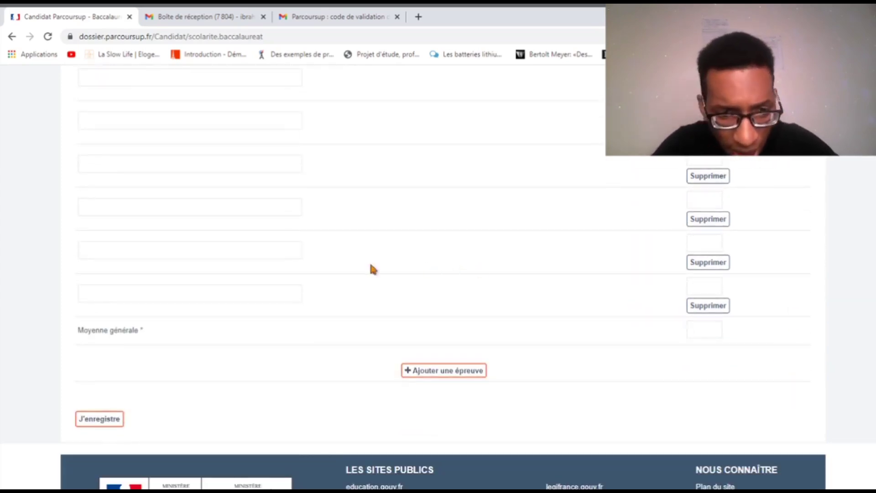
{"action": "left_click", "coordinate": [707, 305]}
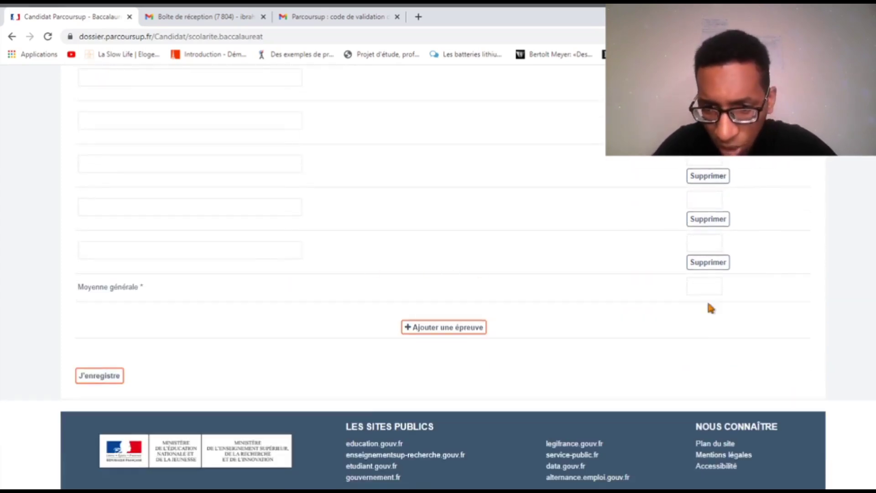
{"action": "left_click", "coordinate": [708, 267]}
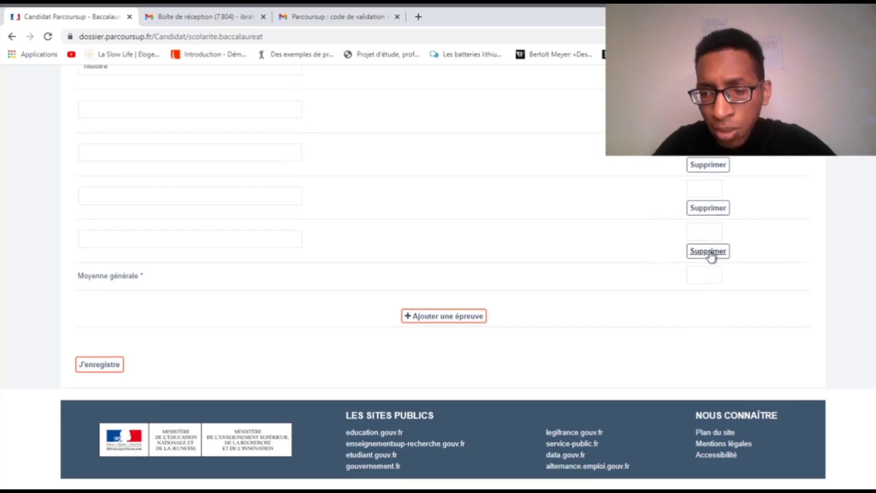
{"action": "left_click", "coordinate": [711, 253]}
{"action": "left_click", "coordinate": [708, 209]}
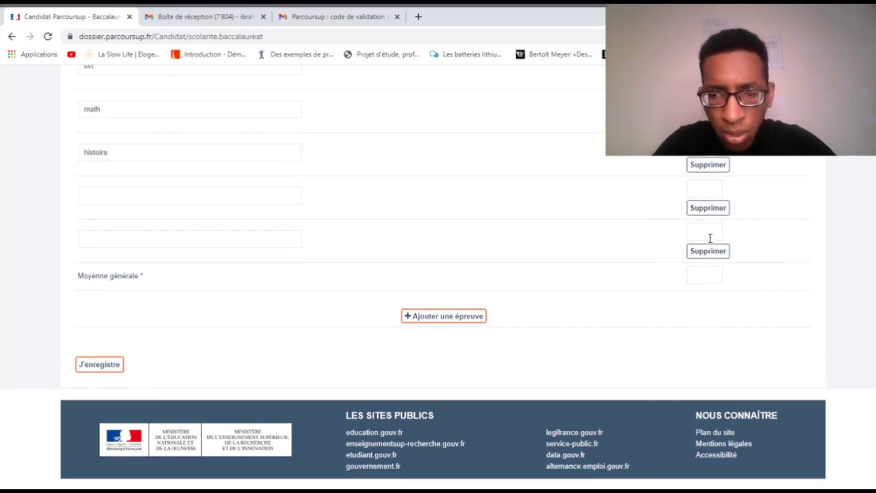
{"action": "left_click", "coordinate": [713, 252]}
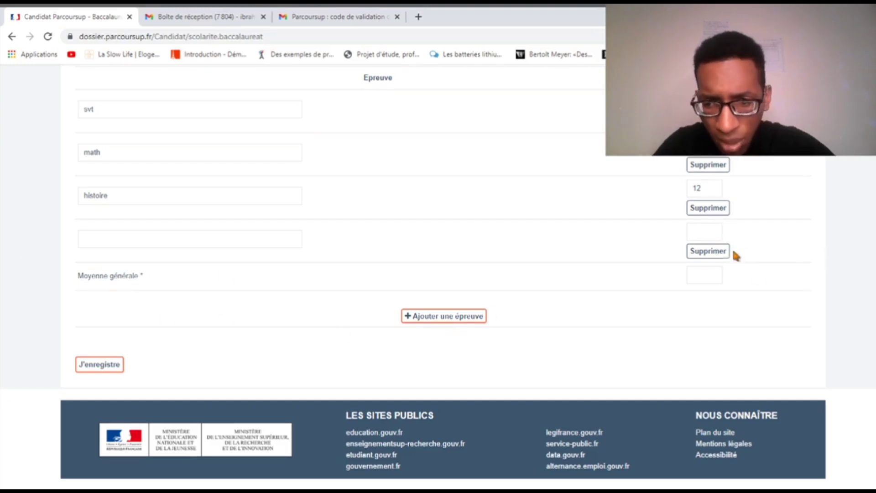
{"action": "left_click", "coordinate": [708, 252]}
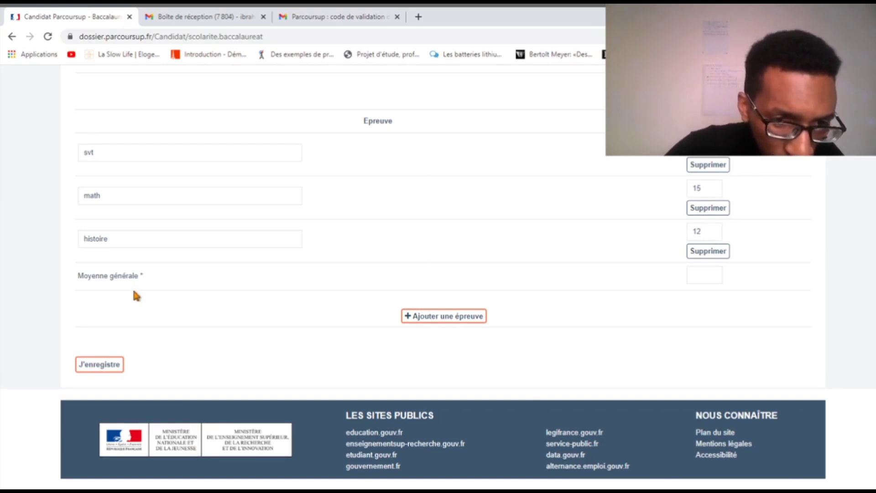
Set the Moyenne générale to 12 and save the Baccalauréat section
{"action": "left_click", "coordinate": [690, 272]}
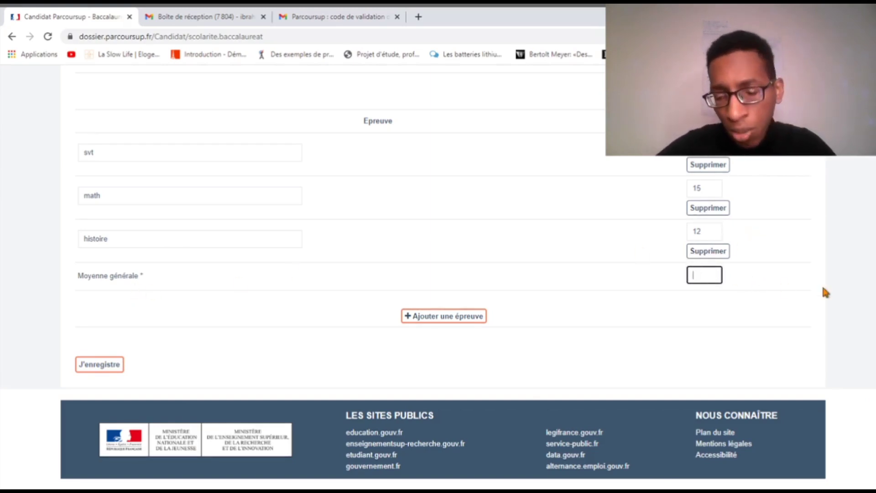
{"action": "type", "text": "12"}
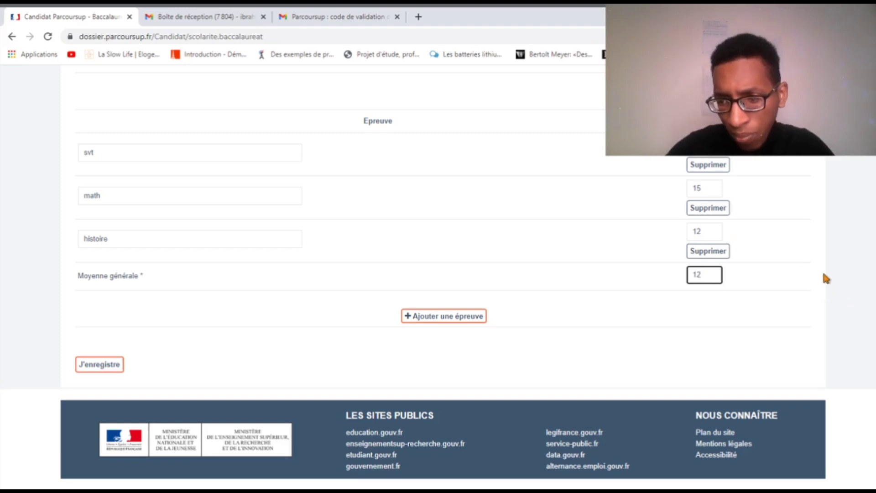
{"action": "left_click", "coordinate": [858, 248]}
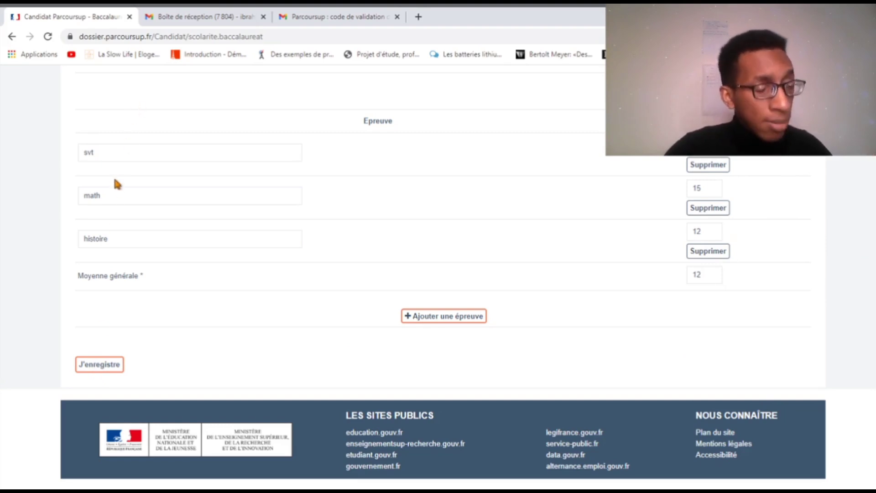
{"action": "left_click", "coordinate": [82, 367]}
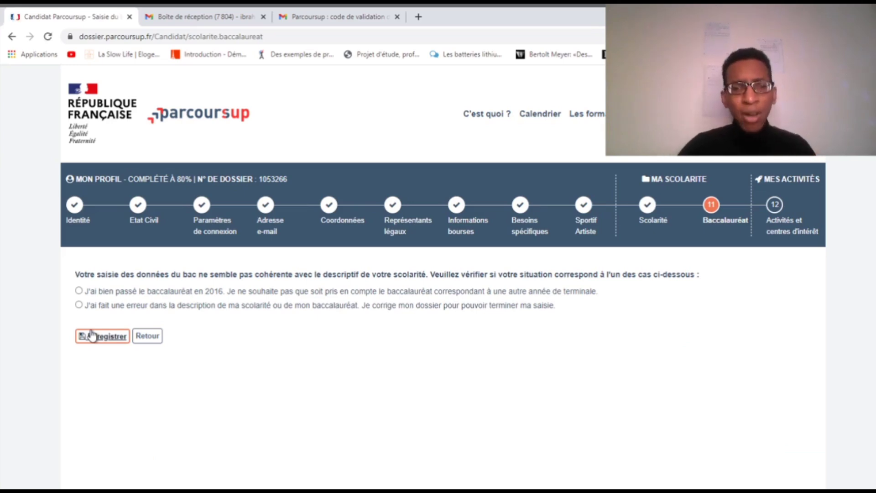
Confirm that the baccalauréat was passed in 2016 and answer Oui to having obtained the diploma as a candidat libre
{"action": "scroll", "coordinate": [272, 421], "scroll_direction": "down", "scroll_amount": 1}
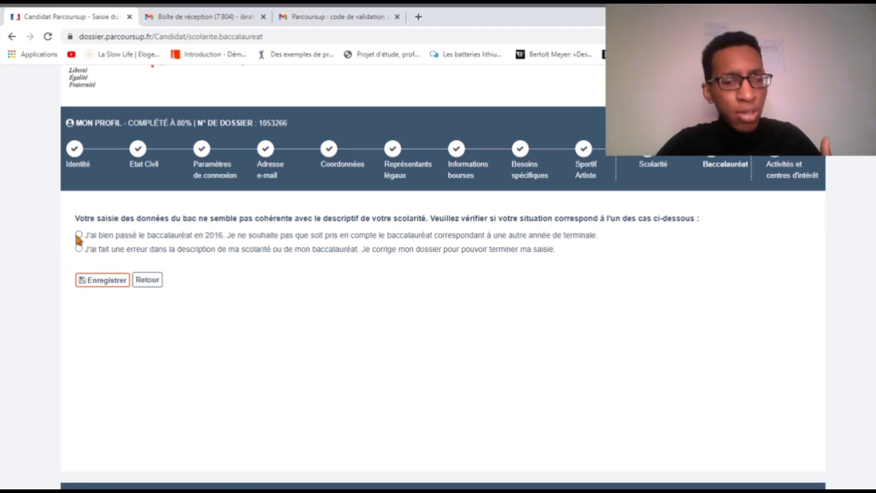
{"action": "left_click", "coordinate": [108, 279]}
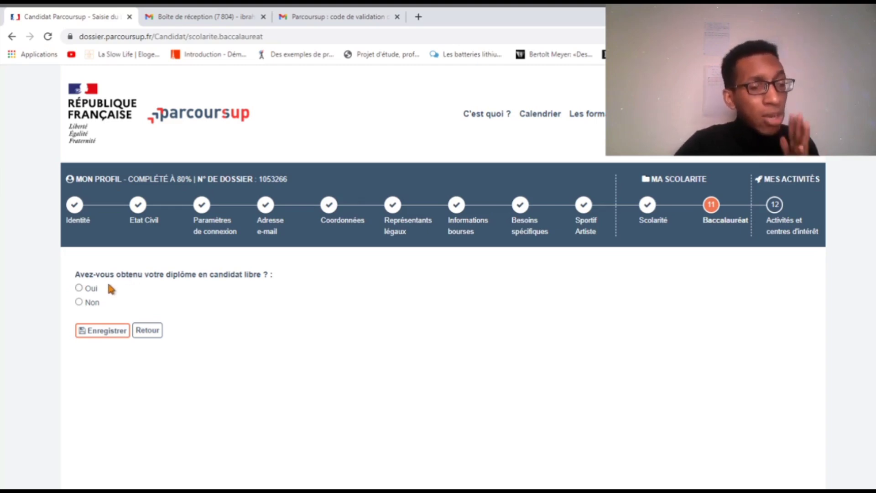
{"action": "left_click", "coordinate": [78, 288]}
{"action": "left_click", "coordinate": [101, 331]}
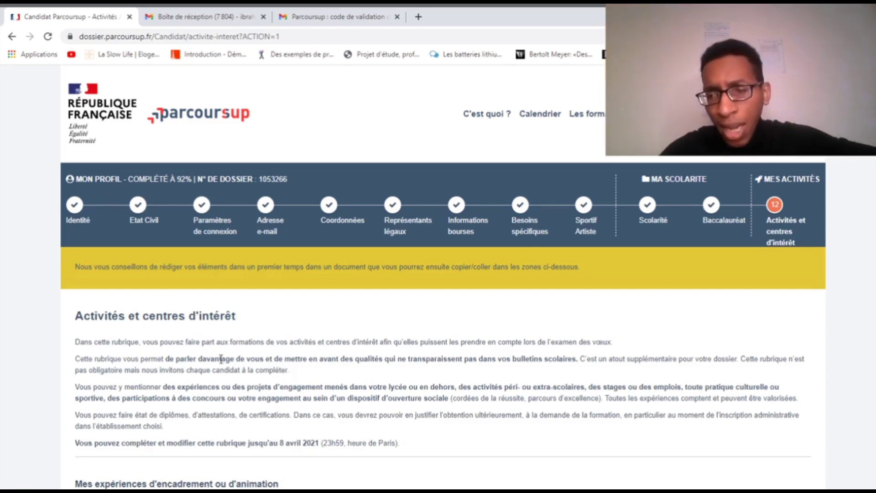
Review the optional Activités et centres d'intérêt fields and save the section with its descriptions left blank
{"action": "scroll", "coordinate": [101, 344], "scroll_direction": "down", "scroll_amount": 4}
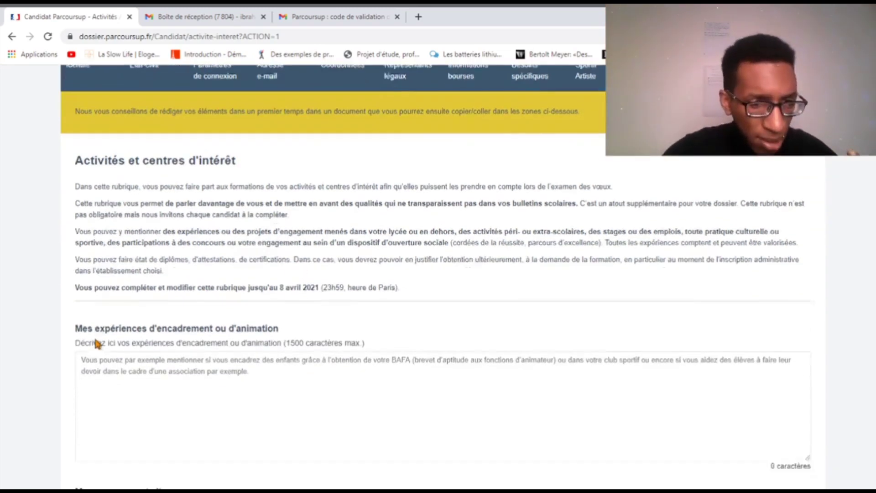
{"action": "scroll", "coordinate": [107, 348], "scroll_direction": "down", "scroll_amount": 6}
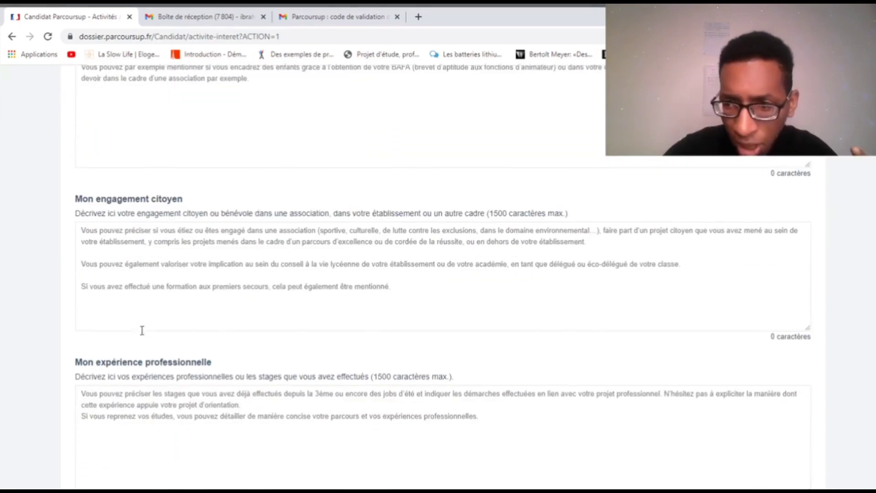
{"action": "scroll", "coordinate": [156, 319], "scroll_direction": "down", "scroll_amount": 8}
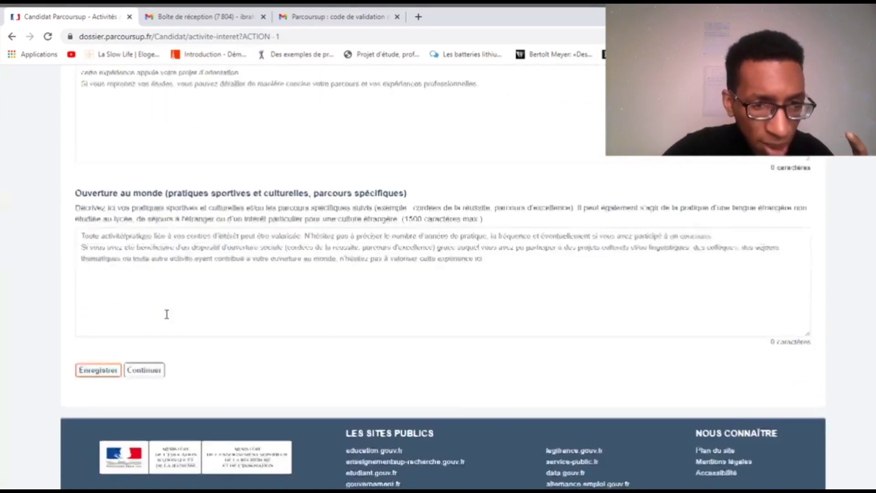
{"action": "left_click", "coordinate": [96, 352]}
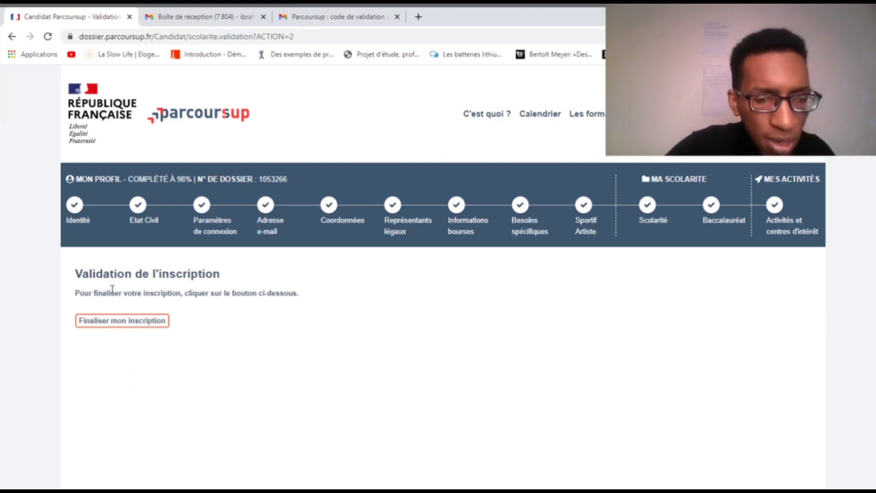
Finalise the registration to reach the Mes voeux page
{"action": "left_click", "coordinate": [131, 324]}
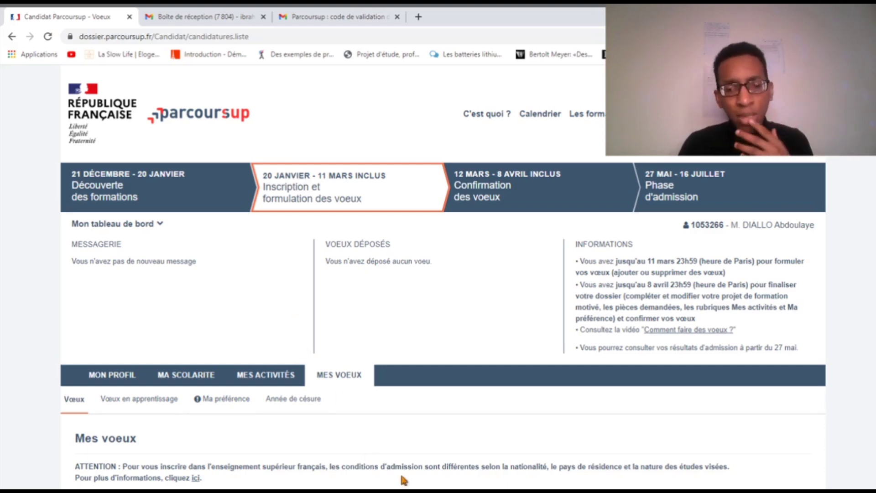
{"action": "scroll", "coordinate": [417, 484], "scroll_direction": "down", "scroll_amount": 1}
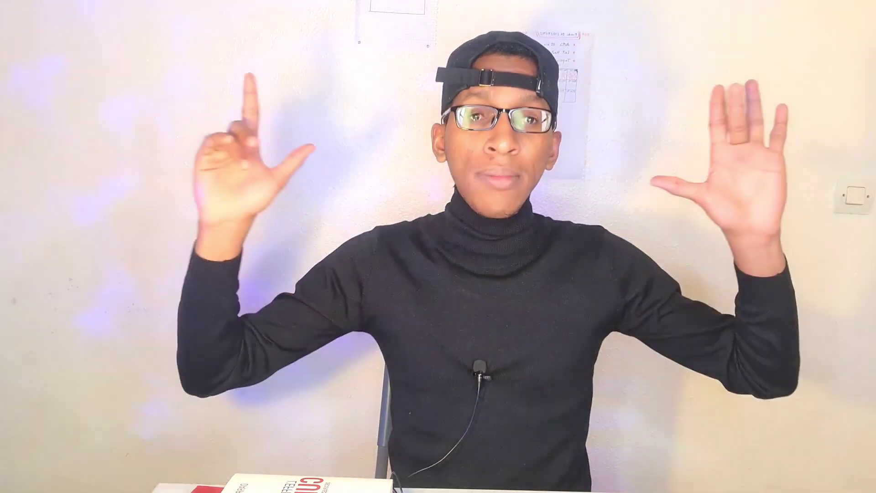